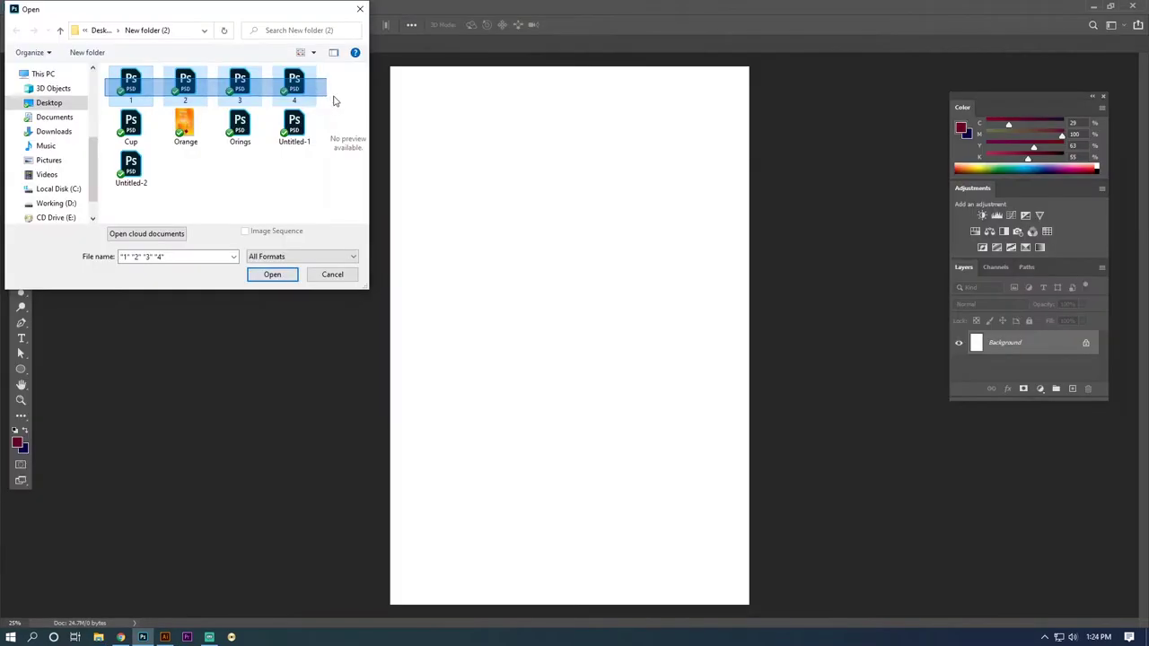
Step: Open files 1.psd through 4.psd as documents alongside Cup.psd
left_click_drag(333, 101, 333, 100)
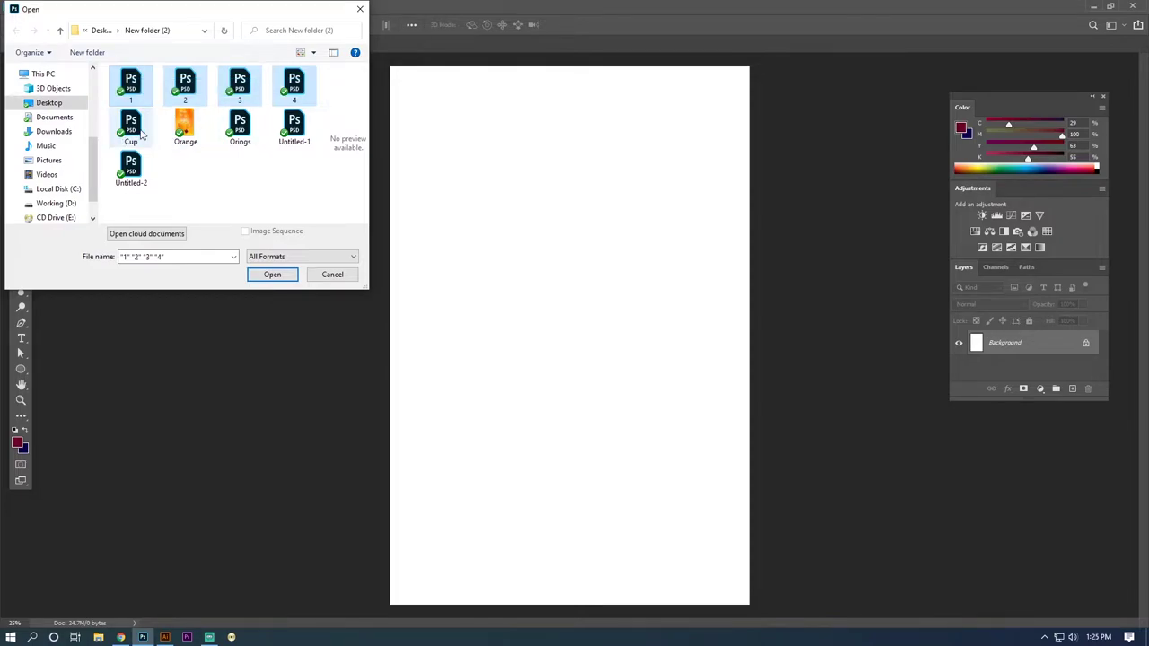
left_click(272, 274)
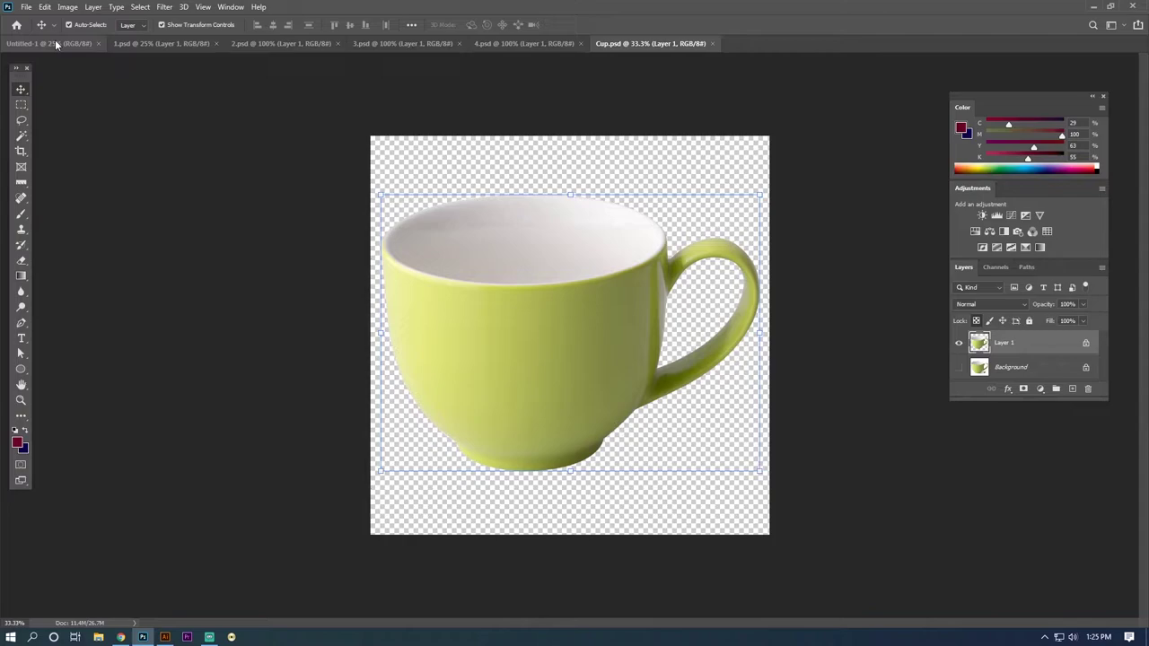
Step: Cut the orange gradient from 1.psd, close it unsaved, and paste it into Untitled-1
left_click(137, 44)
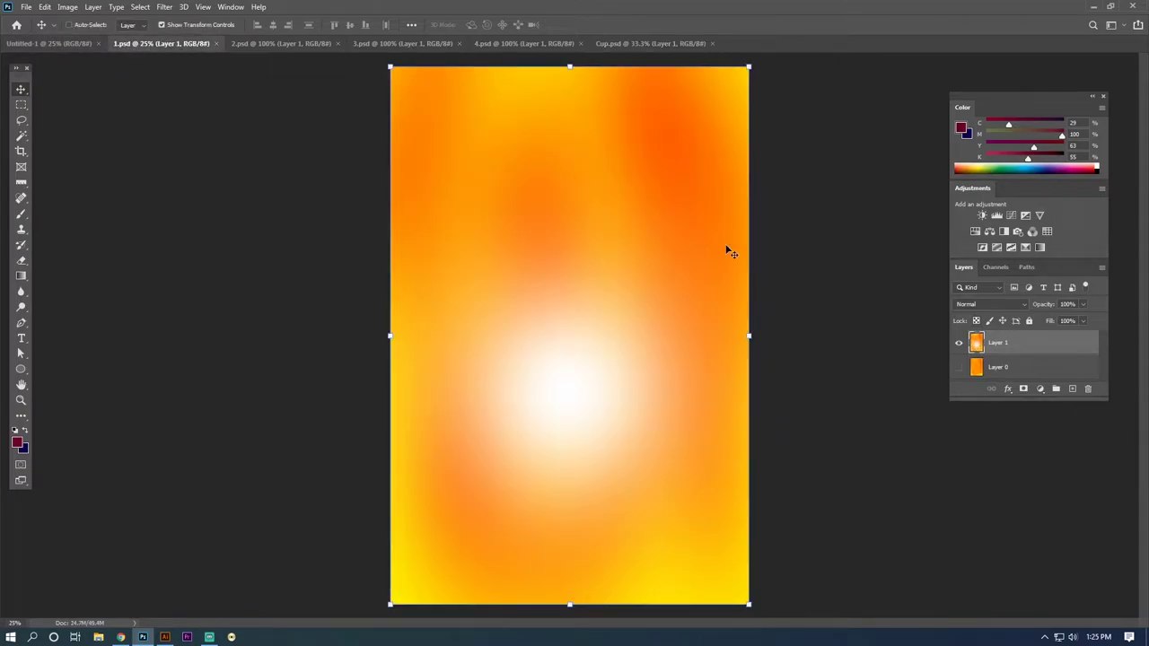
key("ctrl+a")
key("Delete")
key("ctrl+w")
left_click(571, 239)
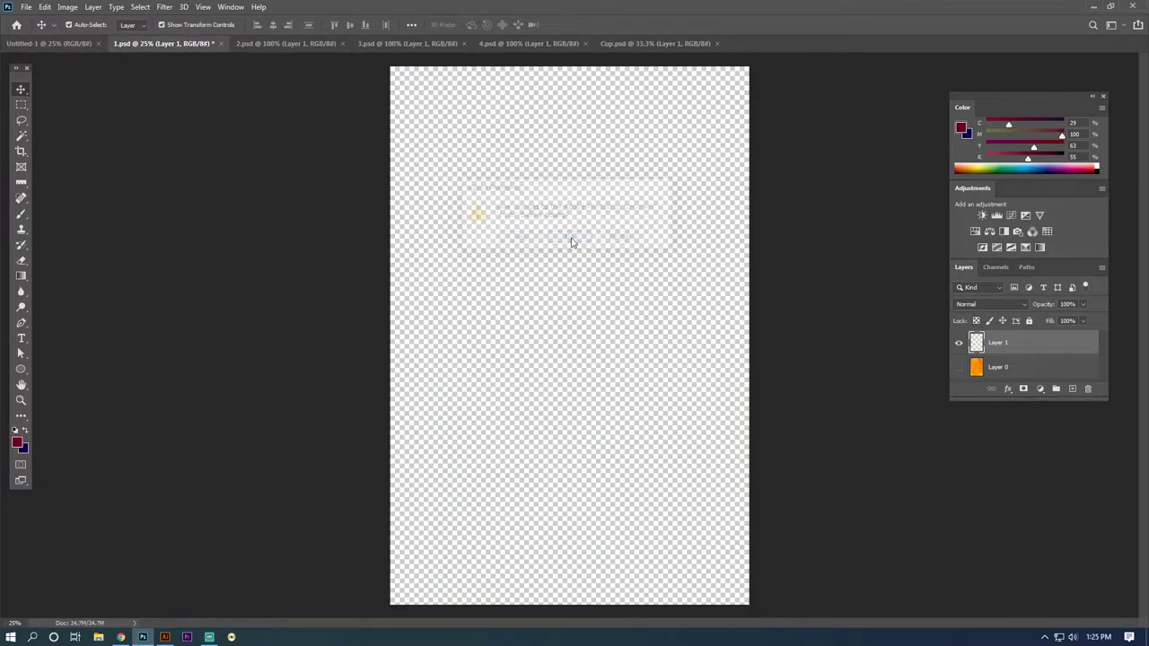
left_click(91, 41)
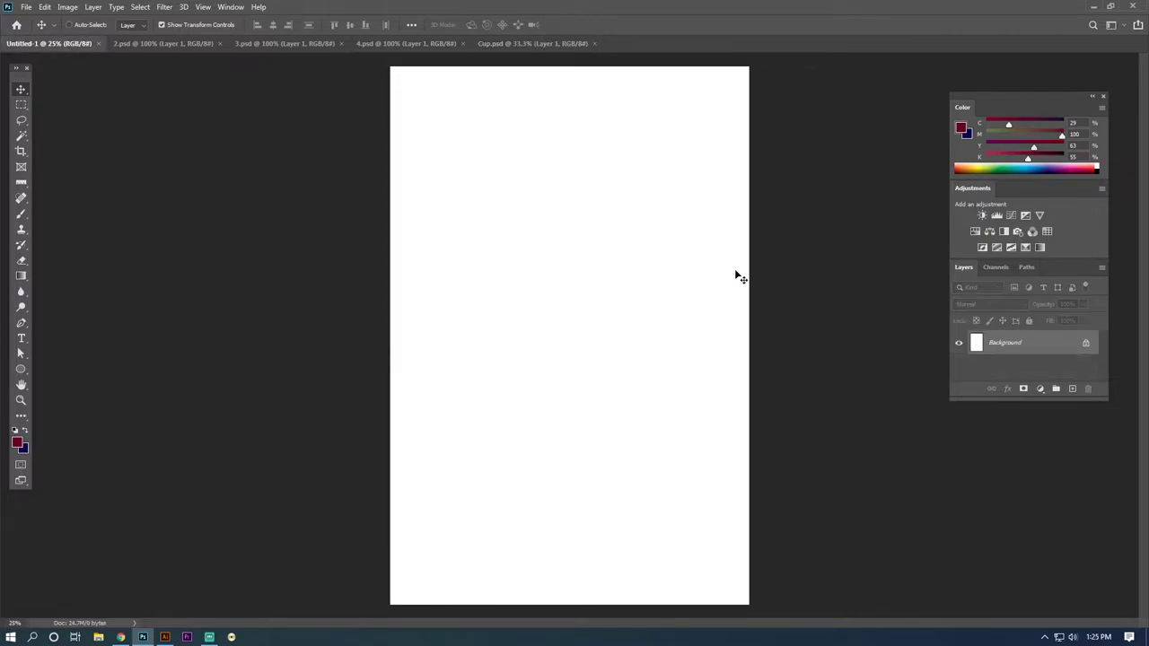
key("ctrl+v")
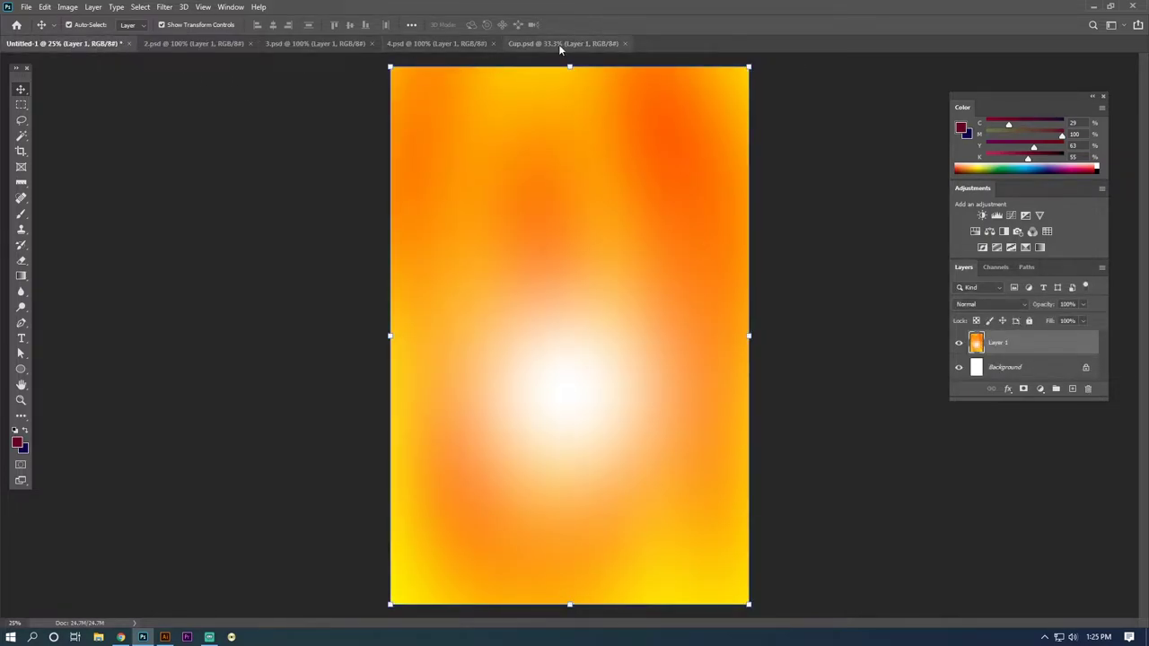
Step: Move the green cup into the poster and scale it down into the lower half
left_click(561, 43)
mouse_move(579, 329)
left_mouse_down()
mouse_move(24, 50)
mouse_move(576, 377)
mouse_move(588, 416)
left_mouse_up()
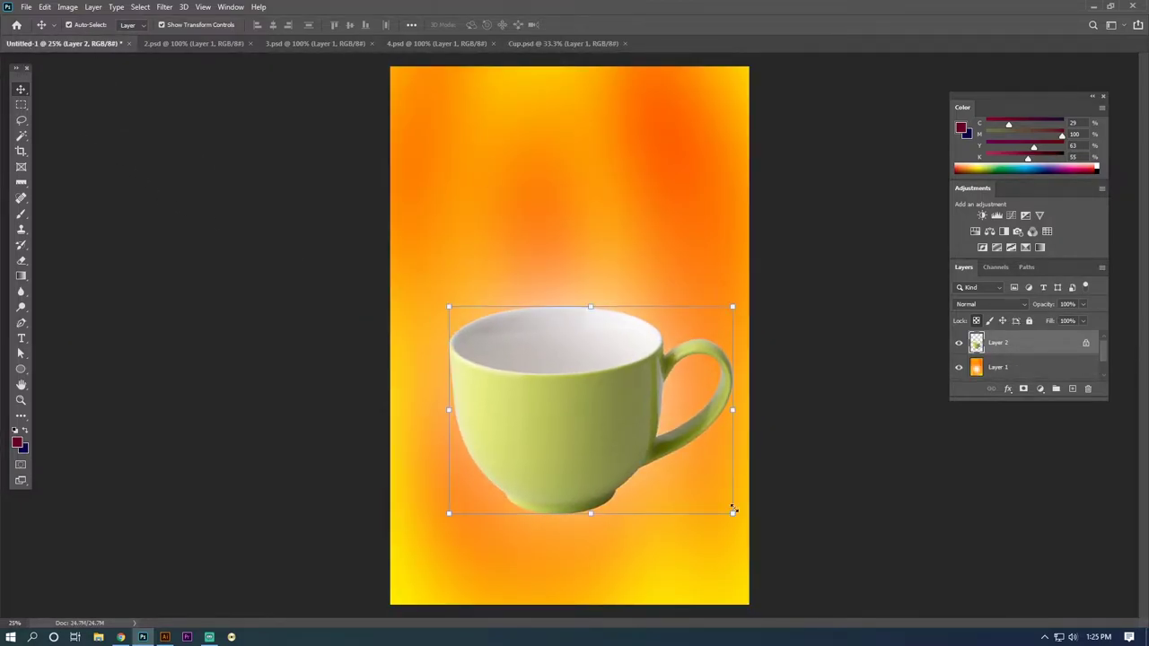
left_click_drag(731, 514, 701, 494)
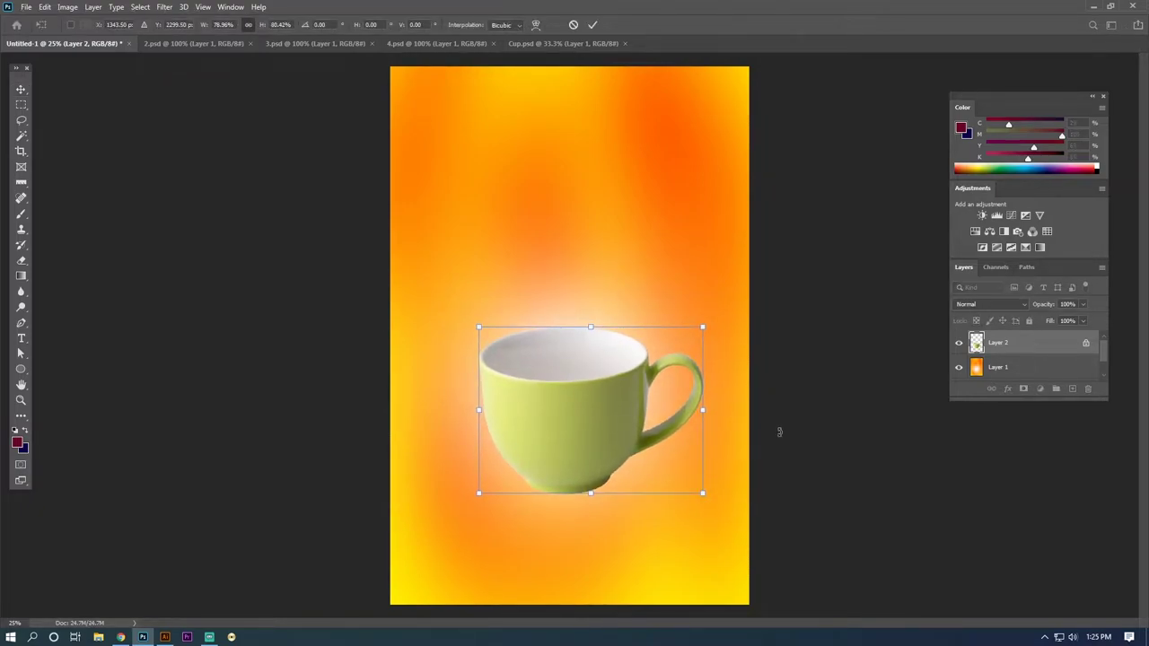
key("Return")
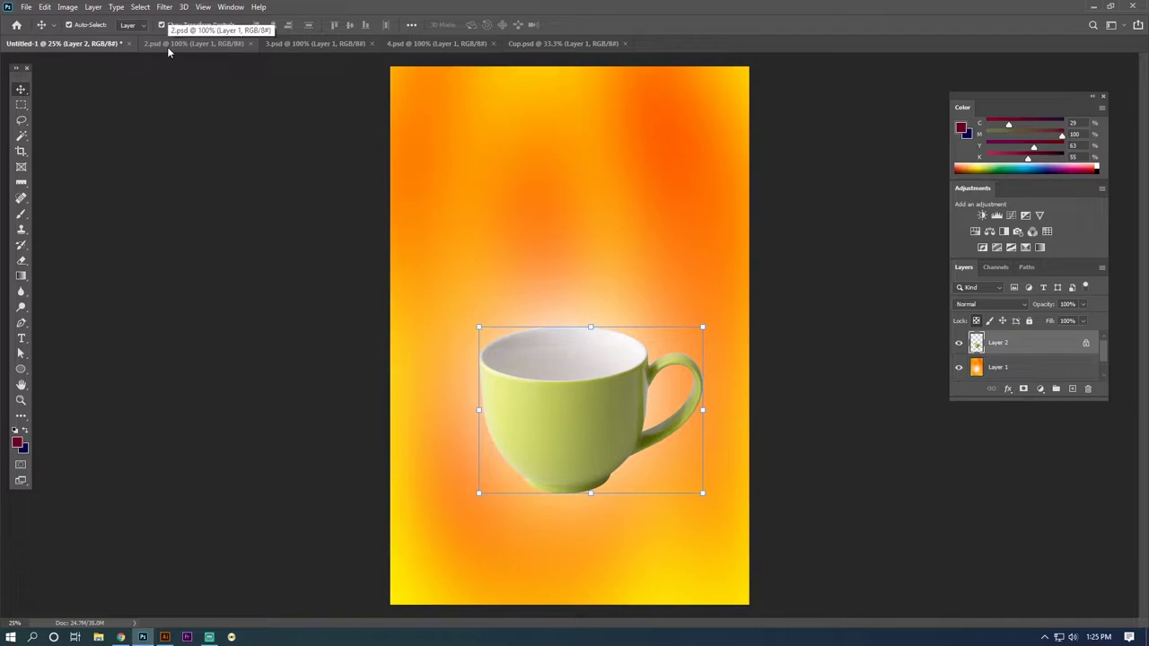
Step: Bring the orange from 2.psd into the poster and scale it to cover the cup
left_click(167, 47)
mouse_move(518, 198)
left_mouse_down()
mouse_move(464, 306)
mouse_move(589, 425)
left_mouse_up()
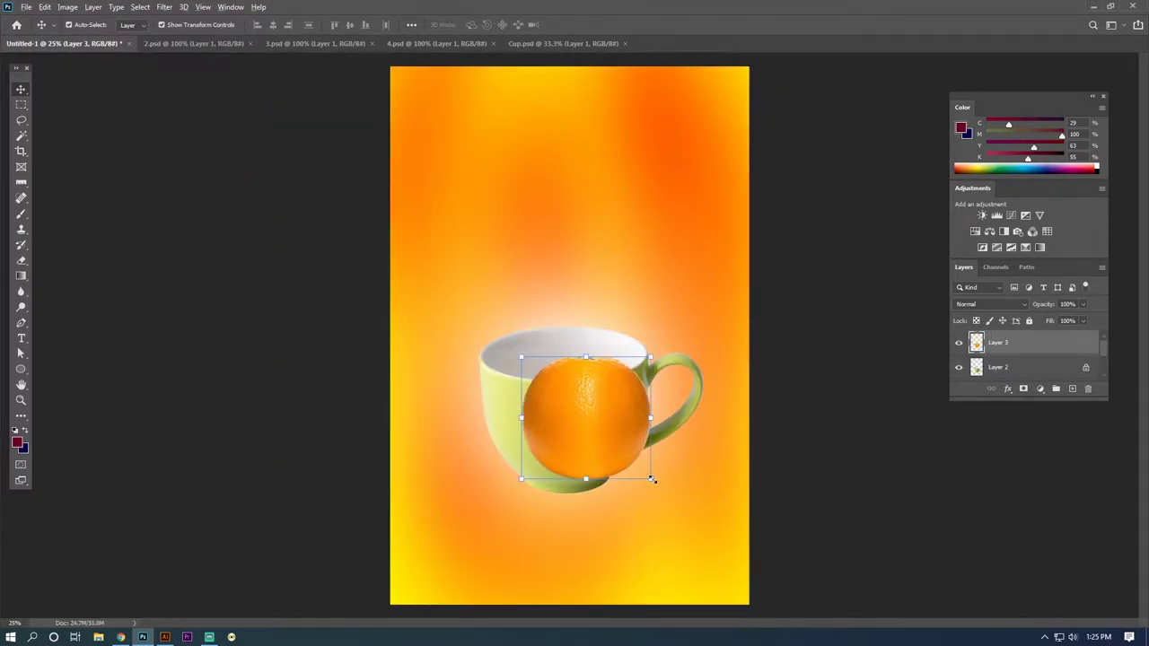
left_click_drag(662, 495, 692, 505)
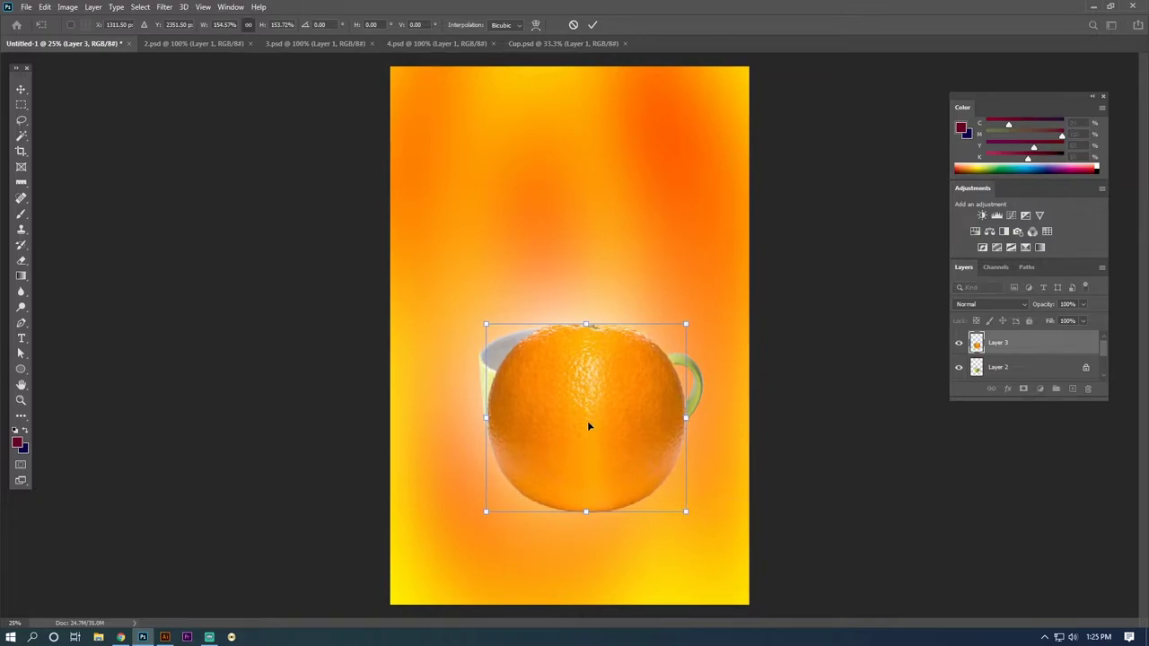
left_click_drag(587, 420, 565, 411)
left_click_drag(664, 493, 669, 498)
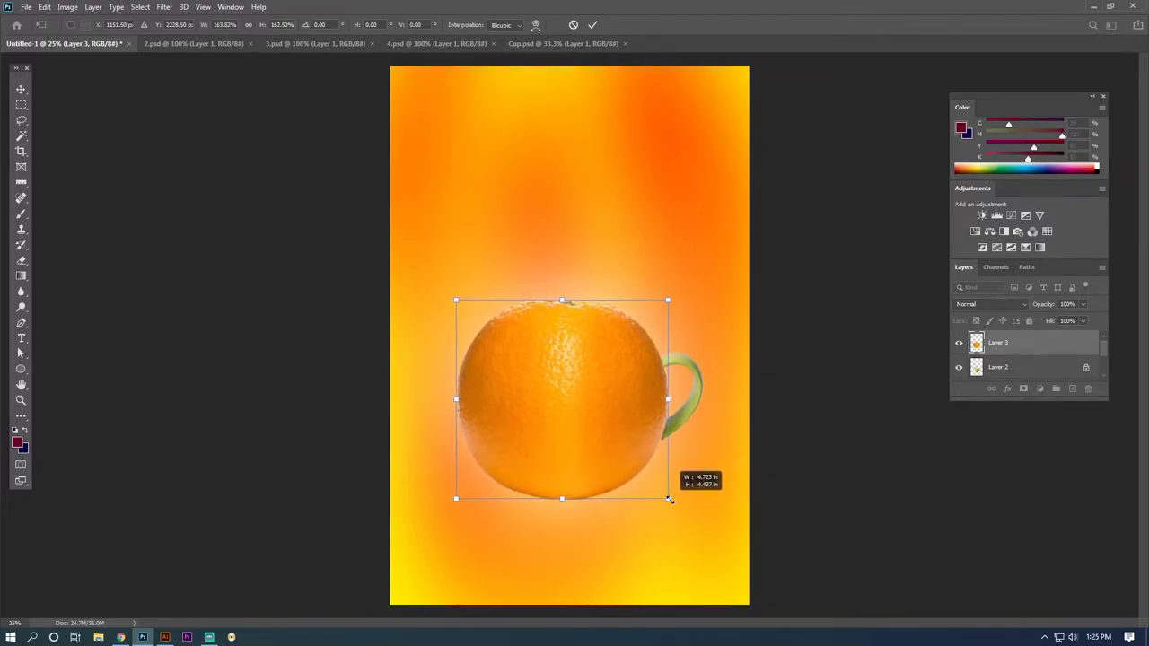
key("Return")
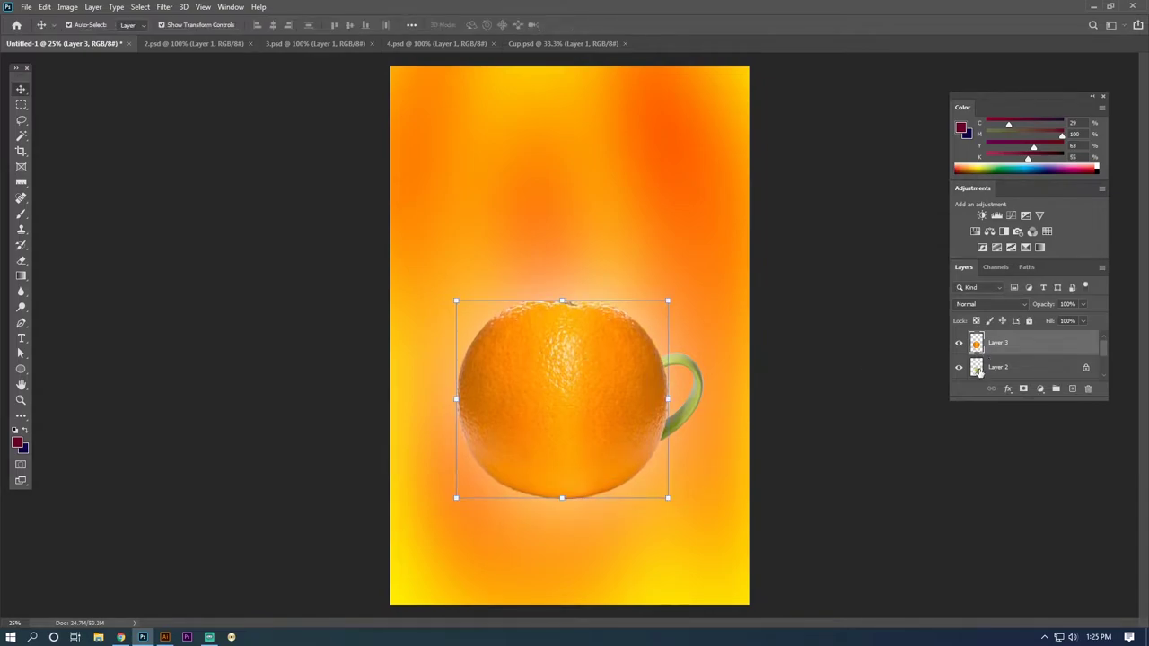
Step: Copy the cup-shaped part of the orange to a new layer and hide the full orange
left_click(998, 367)
left_click(978, 367, "ctrl")
left_click(1023, 345)
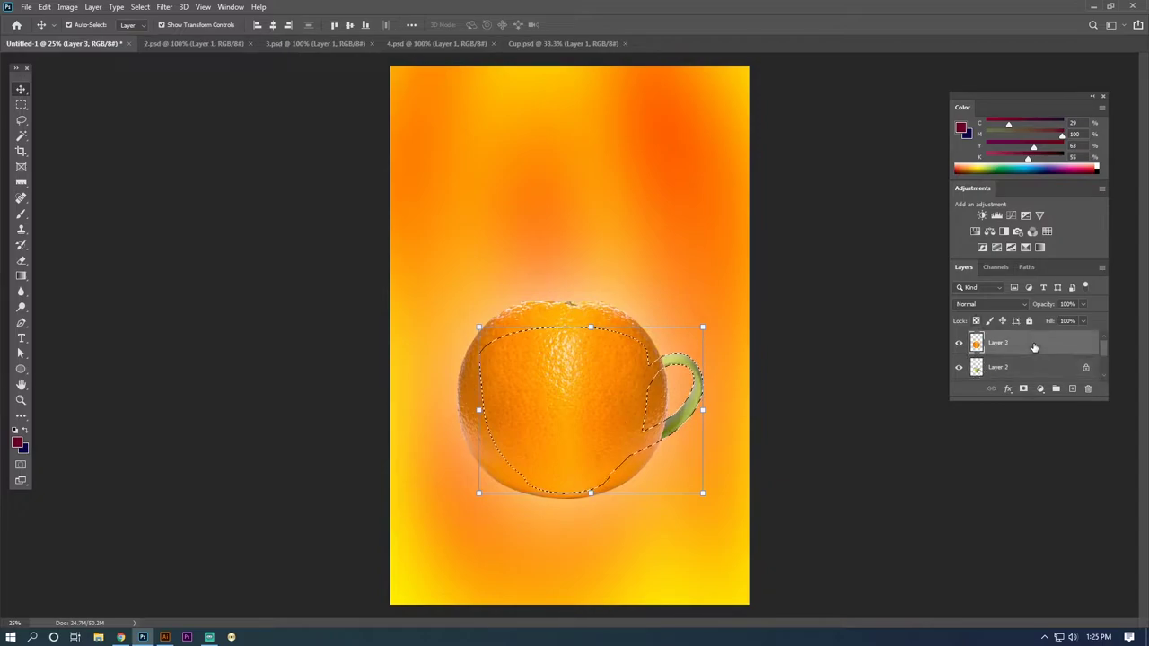
left_click_drag(728, 361, 699, 351)
key("ctrl+j")
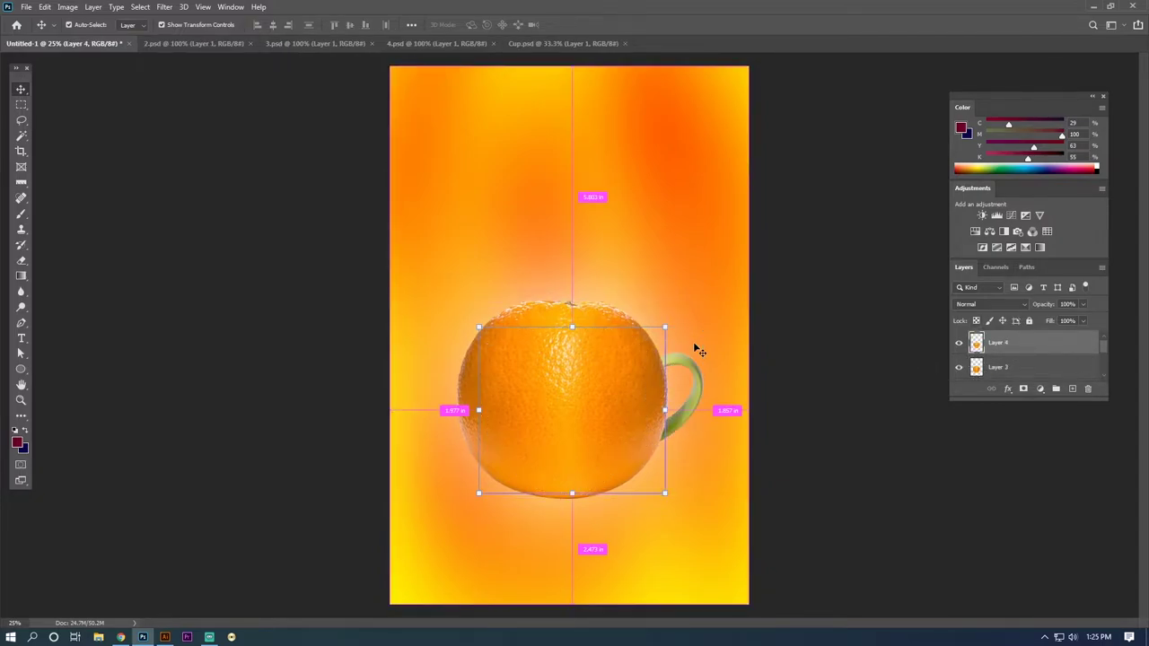
left_click(959, 367)
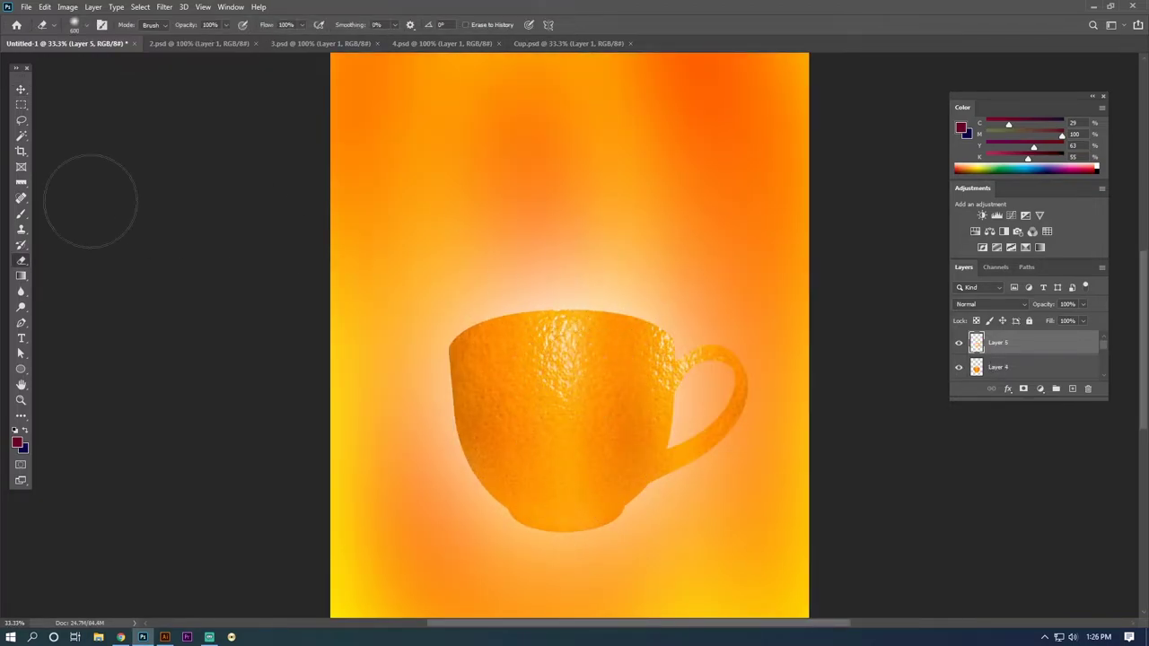
left_click(22, 104)
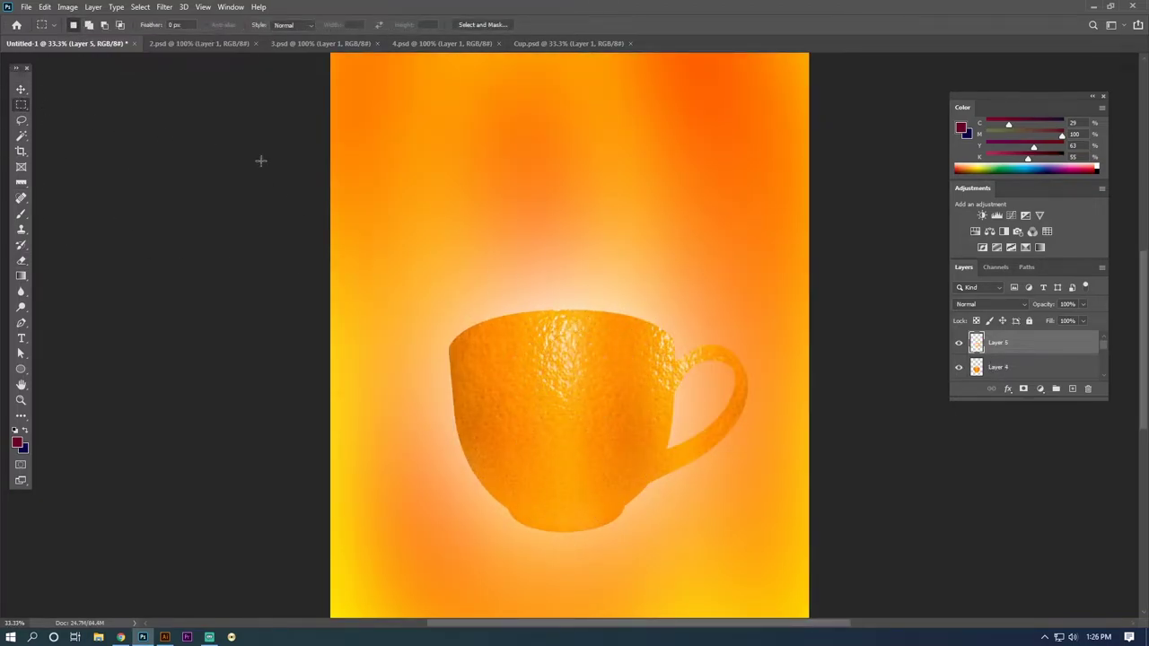
Step: Paint a dark red shadow along the cup's bottom with the brush
left_click(21, 214)
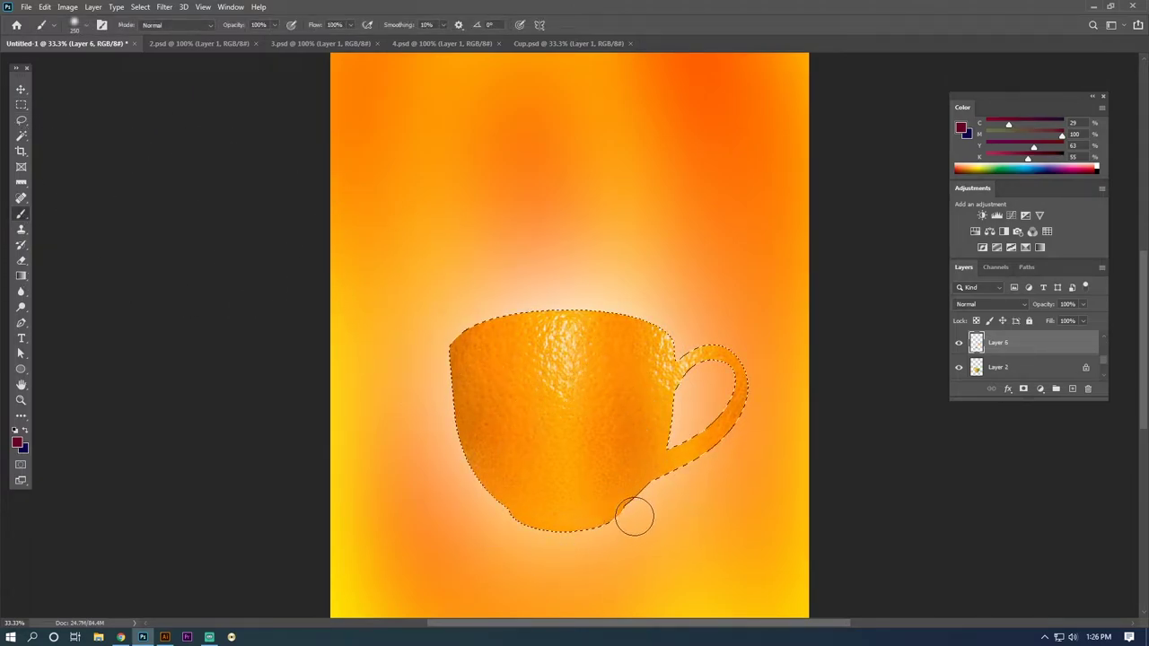
left_click_drag(519, 514, 618, 513)
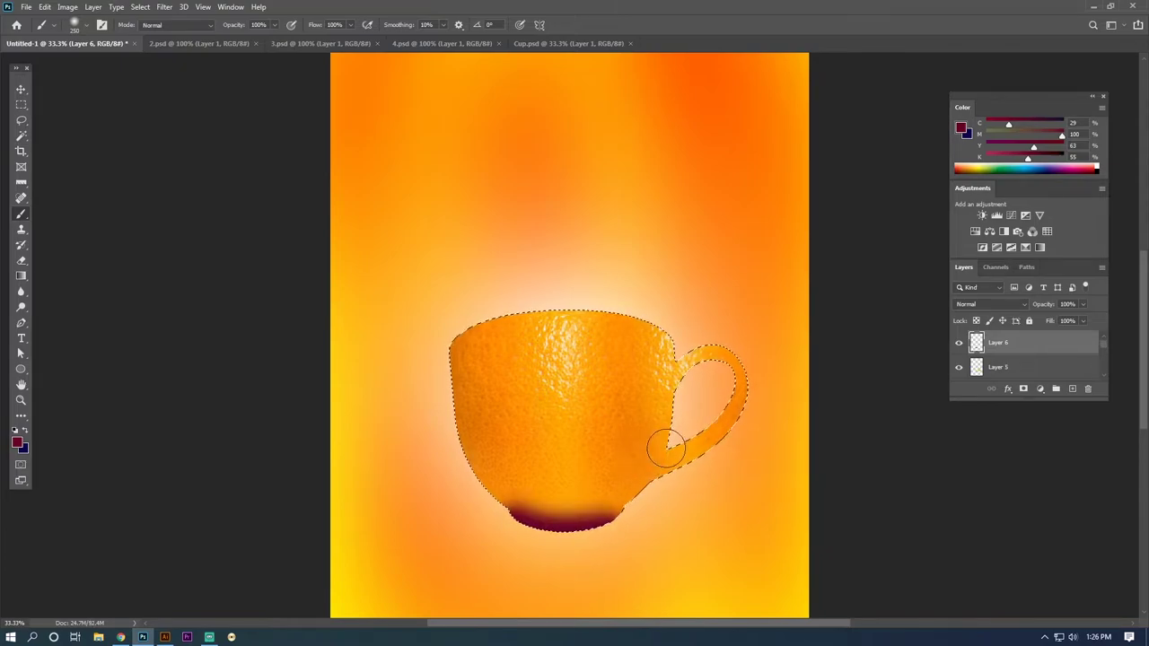
key("bracketleft")
key("bracketleft")
key("bracketleft")
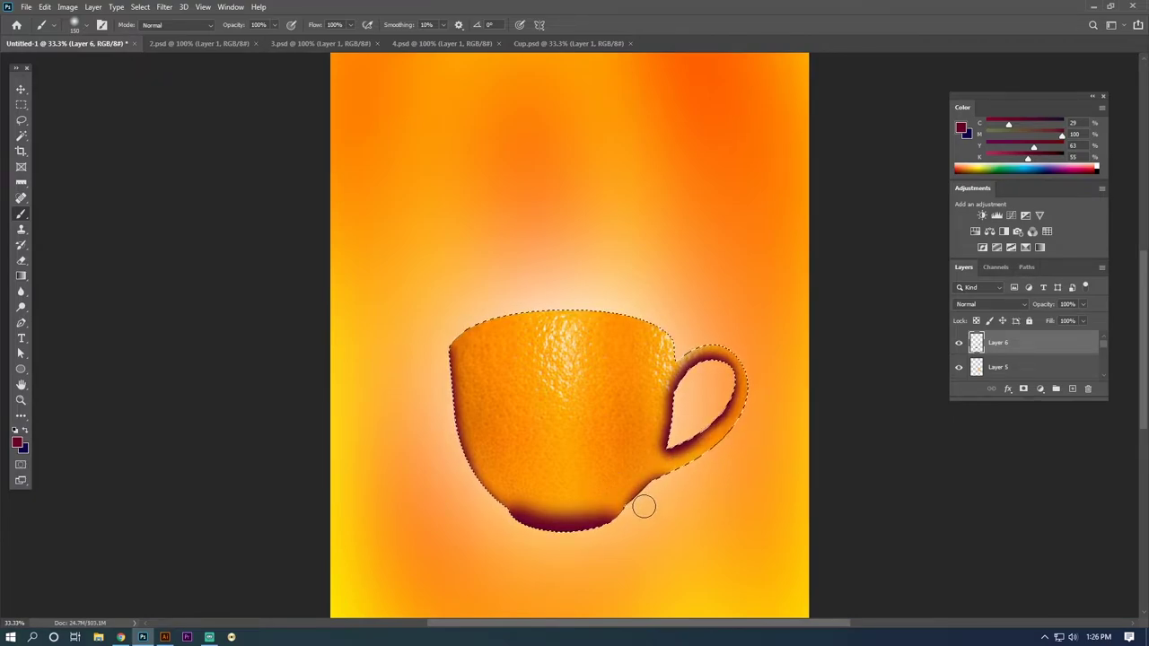
Step: Set Layer 6 to Hard Mix at 23% opacity and 45% fill, then deselect
left_click(22, 105)
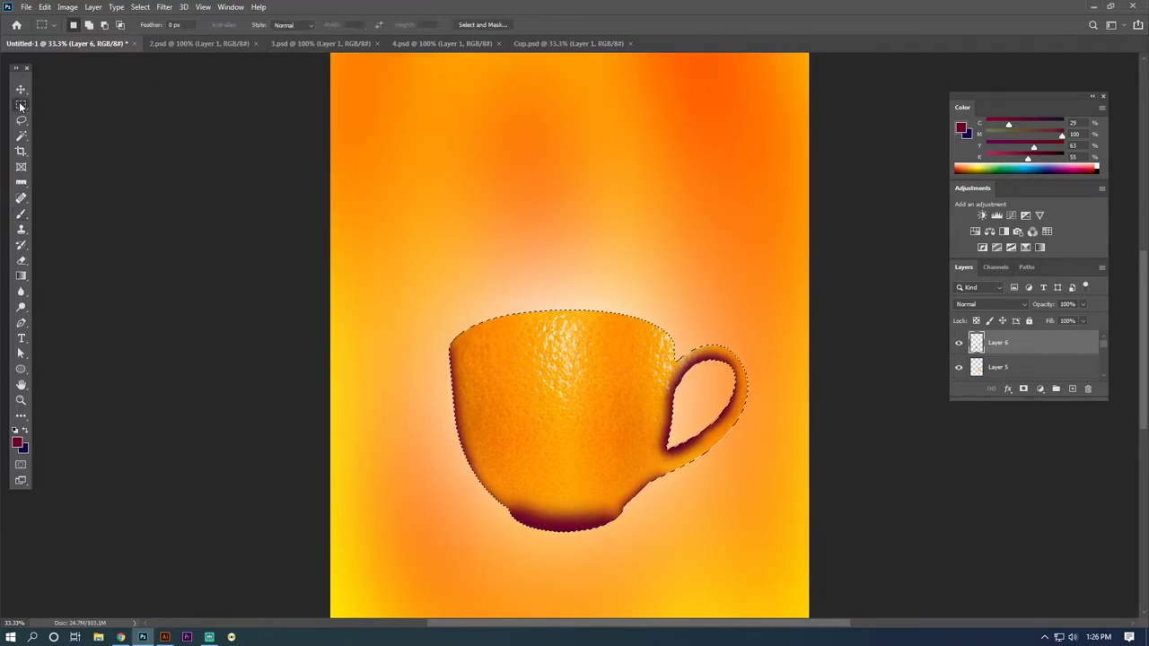
left_click(1003, 305)
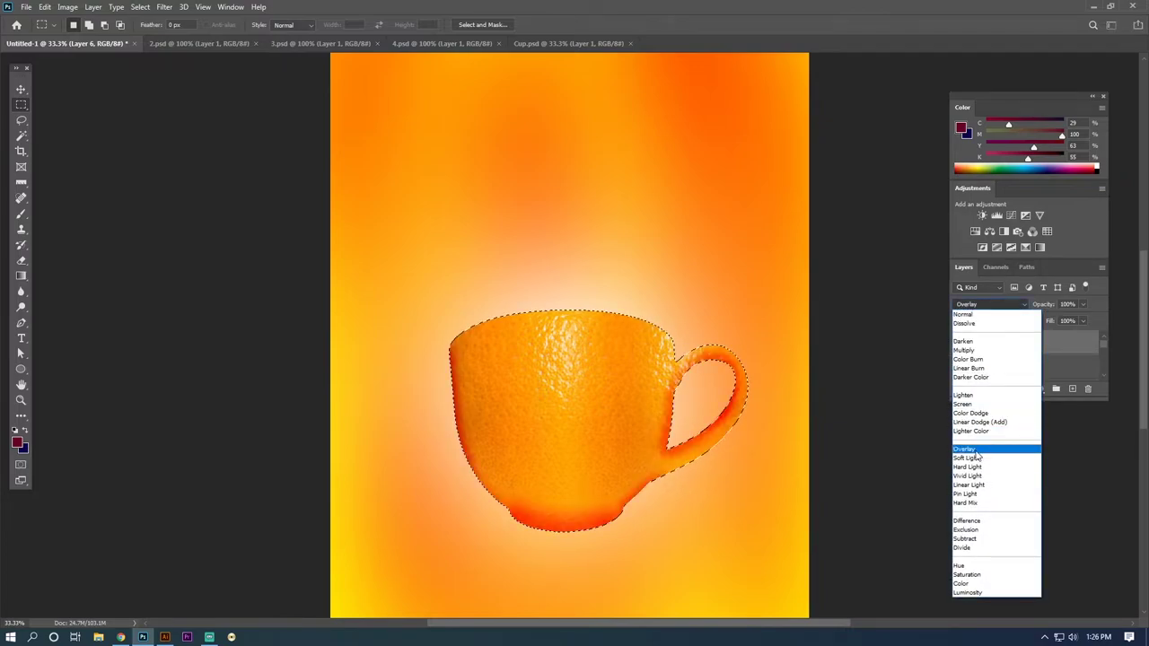
left_click(983, 505)
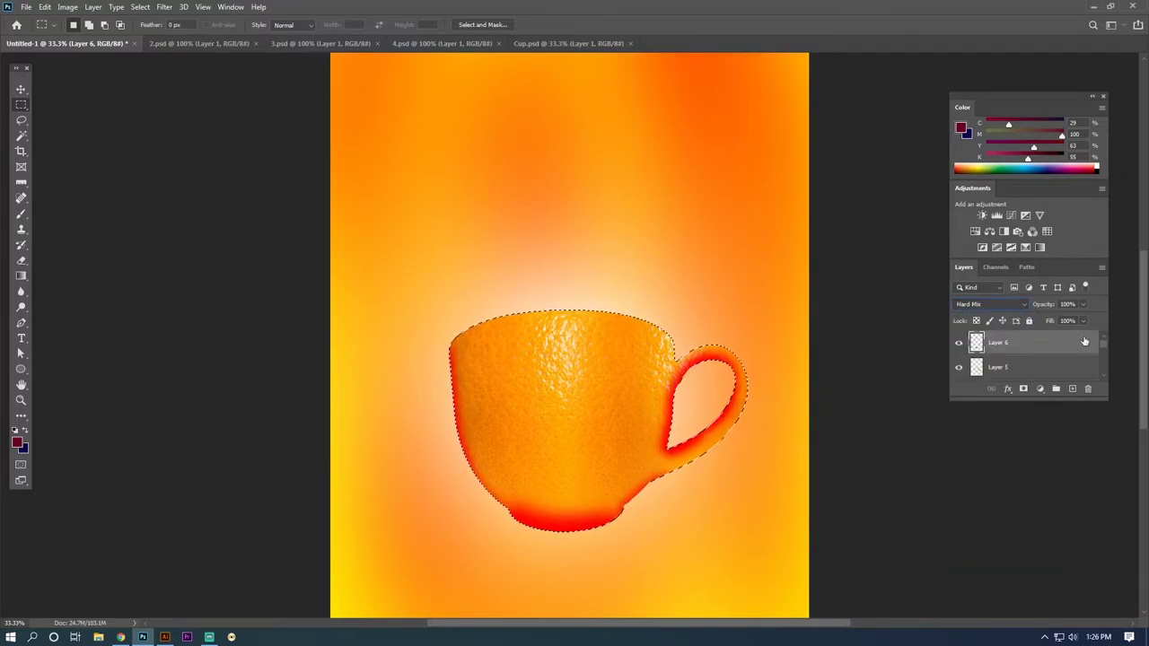
left_click_drag(1030, 320, 1040, 321)
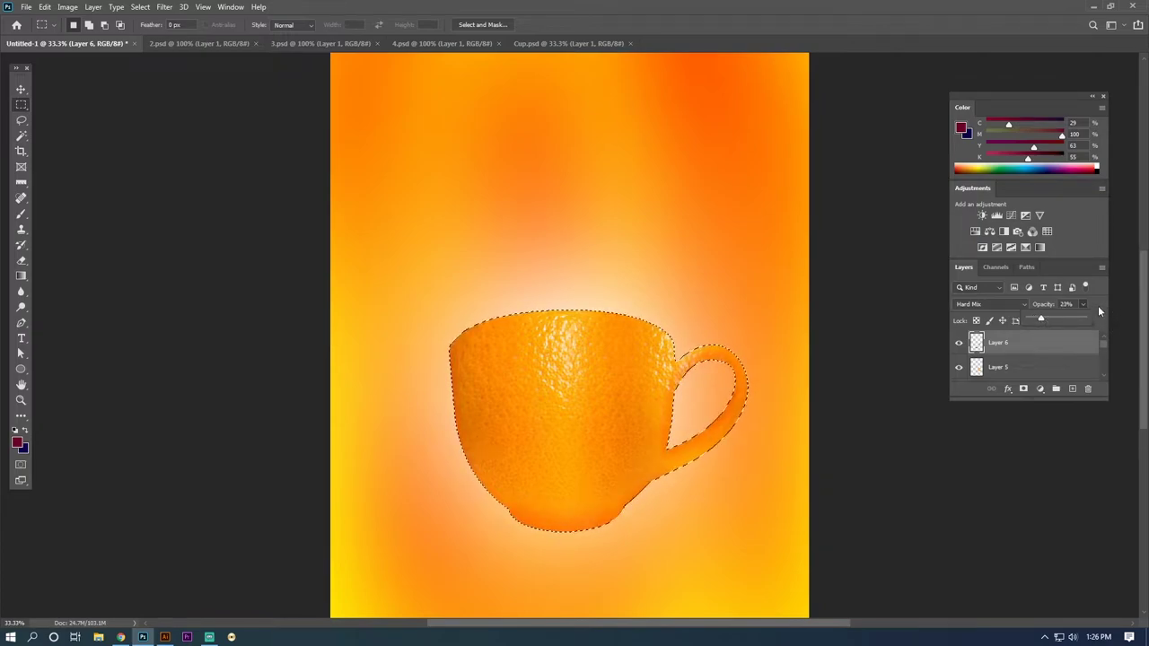
left_click(1083, 321)
left_click(1054, 335)
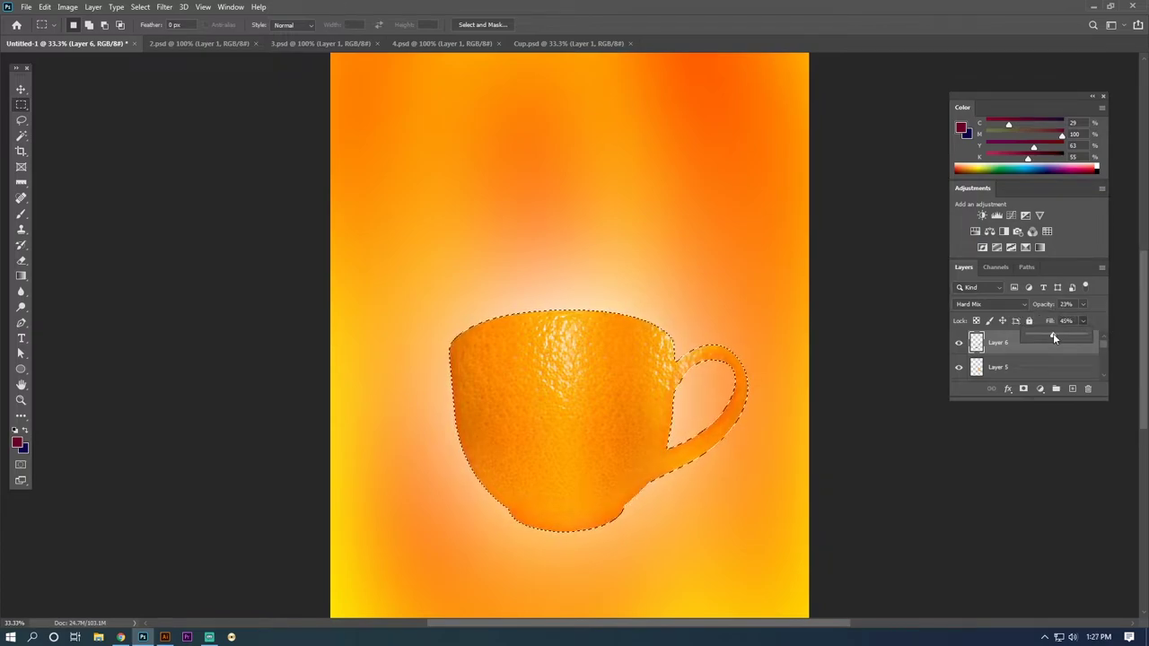
left_click(833, 377)
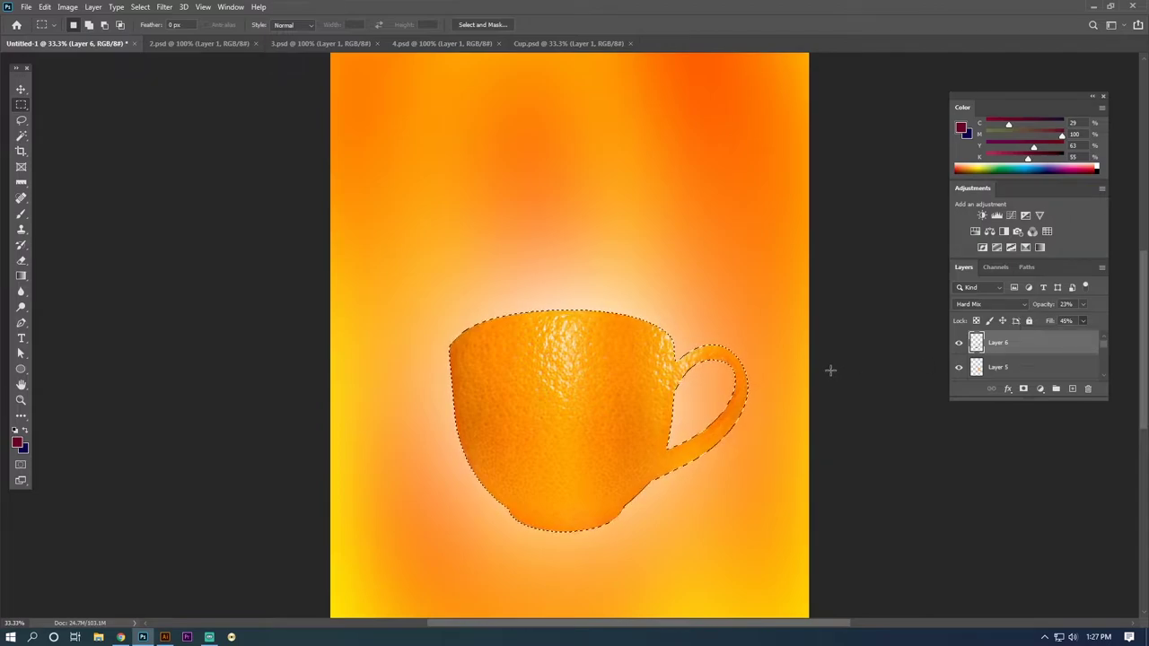
key("ctrl+d")
left_click(631, 391, "alt")
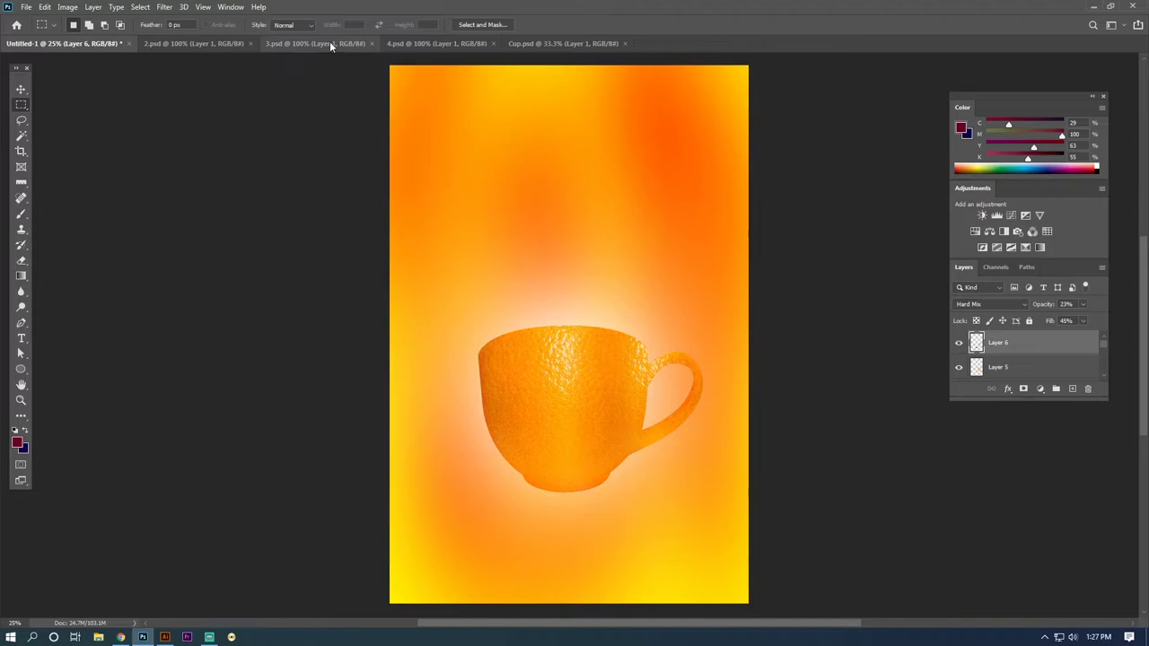
Step: Drag the orange slice from 3.psd onto the cup's top and nudge it into place
left_click(332, 42)
left_click(20, 90)
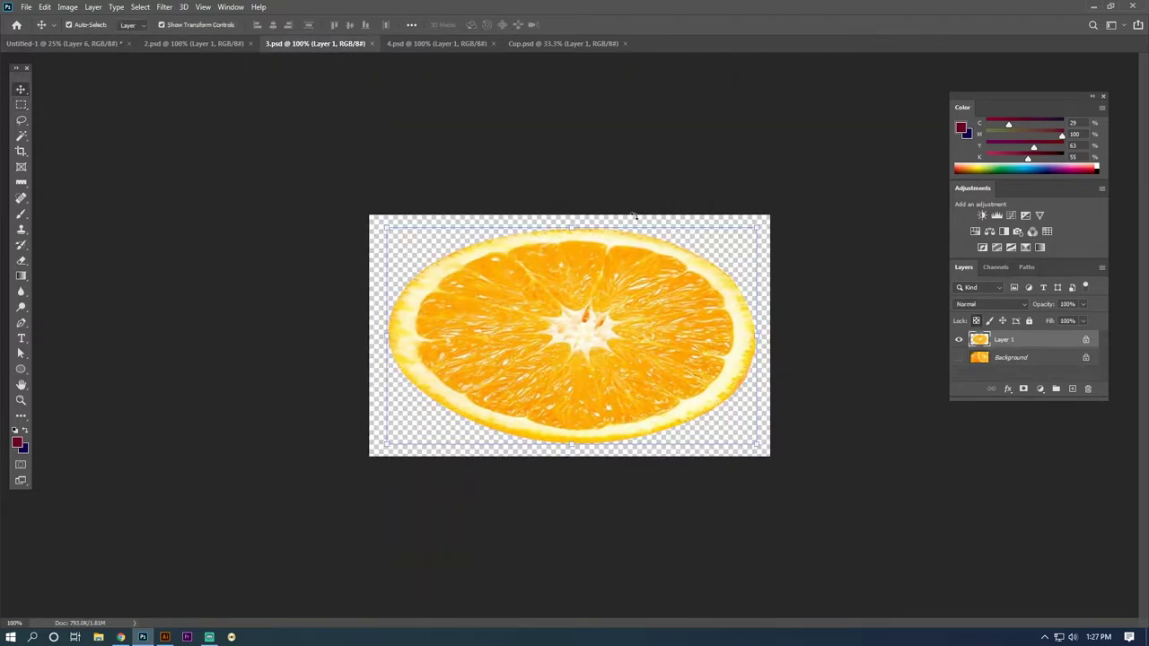
left_click_drag(627, 328, 646, 318)
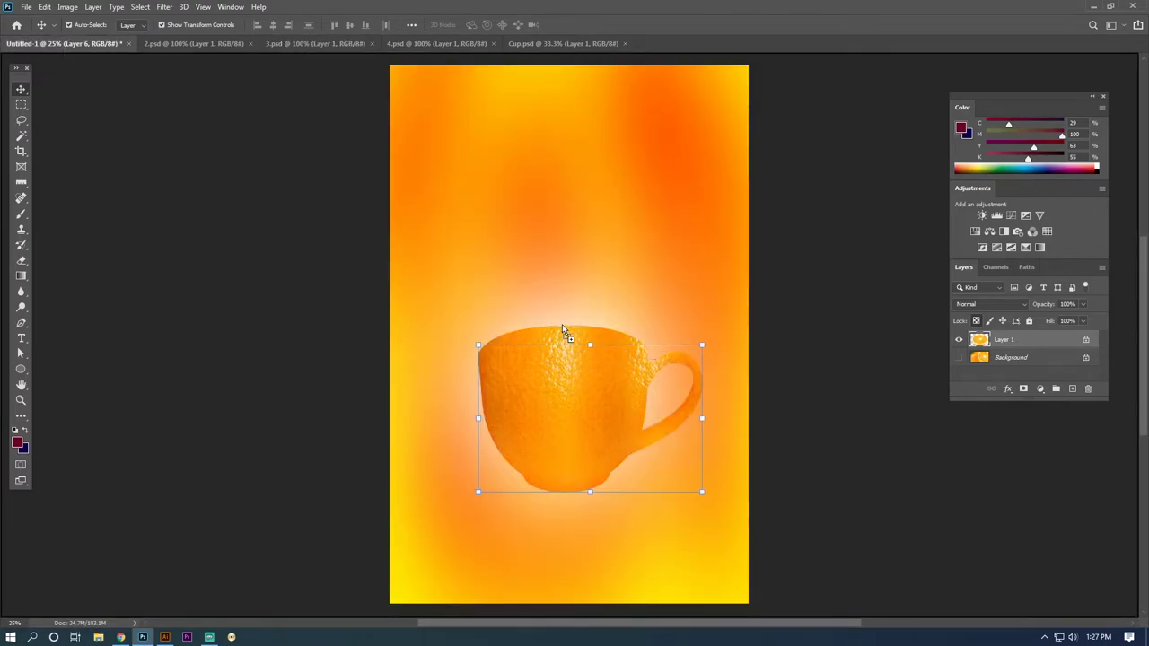
left_click_drag(562, 324, 581, 323)
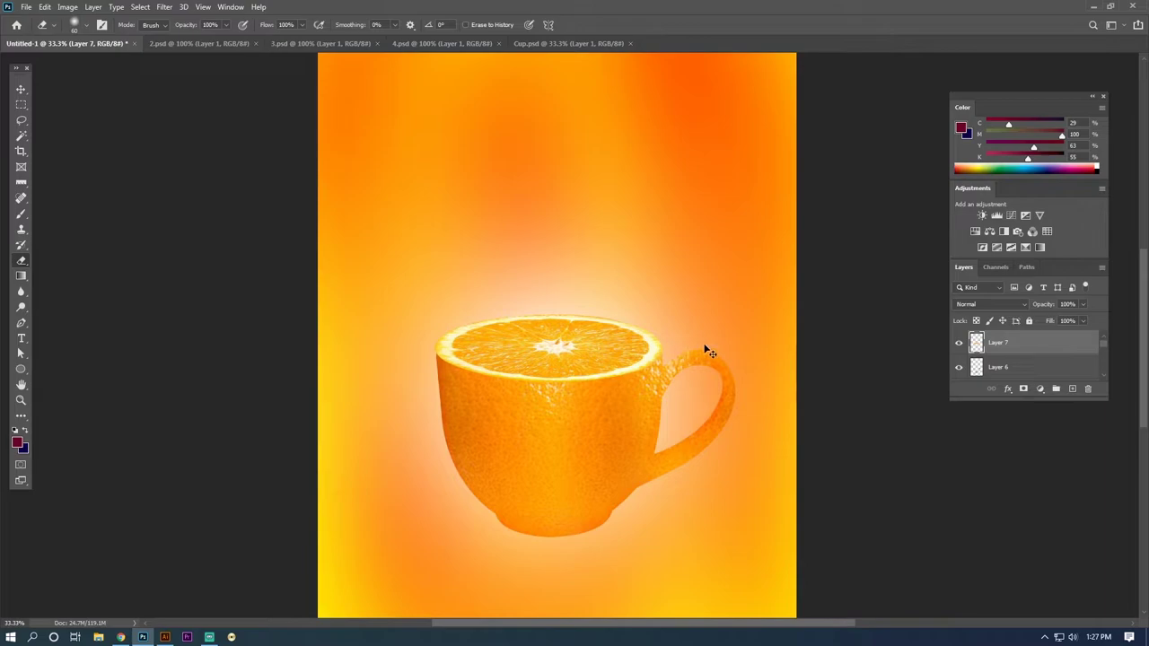
key("ctrl+t")
key("Down")
key("Down")
key("Down")
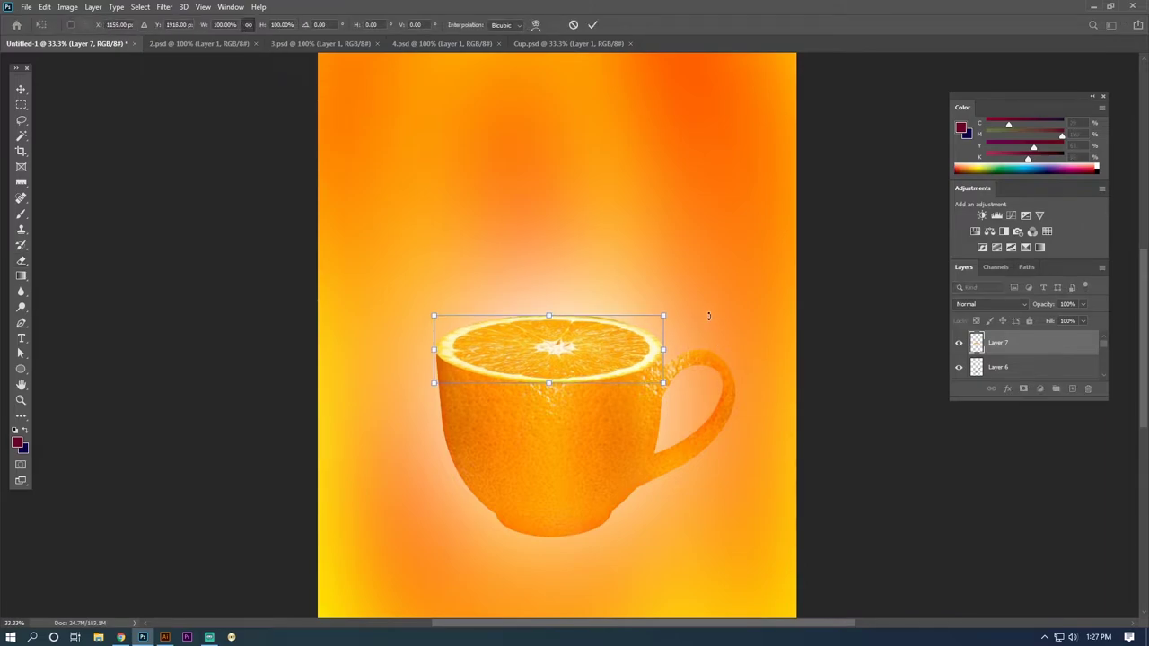
key("Right")
key("Right")
key("Right")
key("Down")
key("Down")
key("Down")
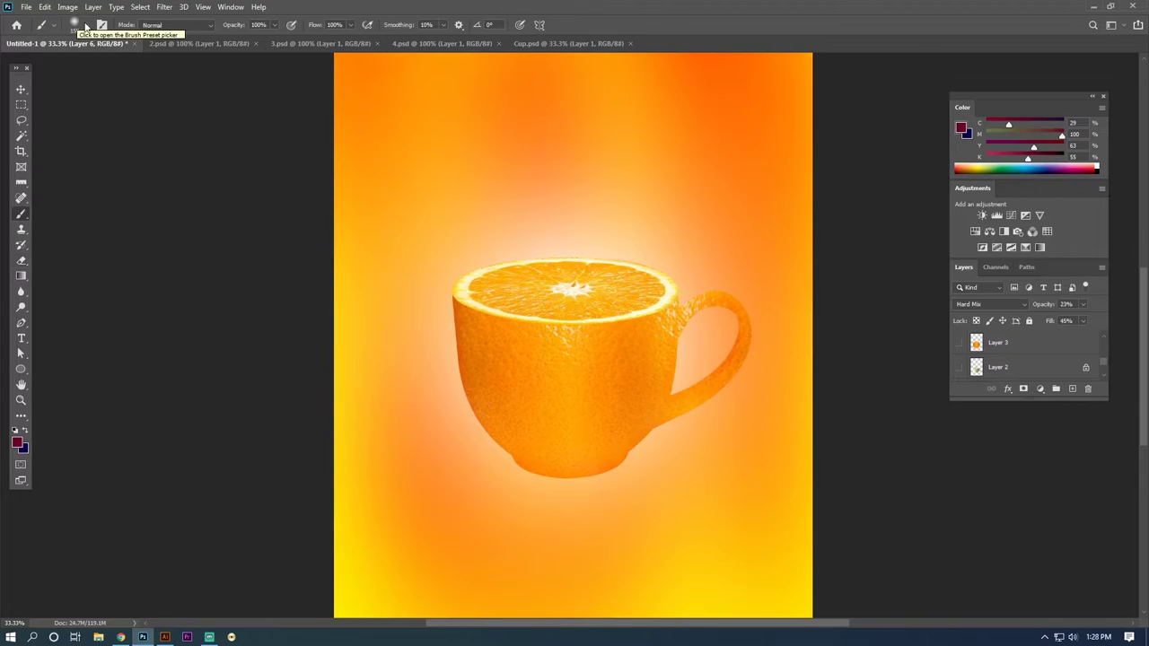
Step: Stamp white steam above the cup with the 1200 px smoke brush on new Layer 8
left_click(85, 26)
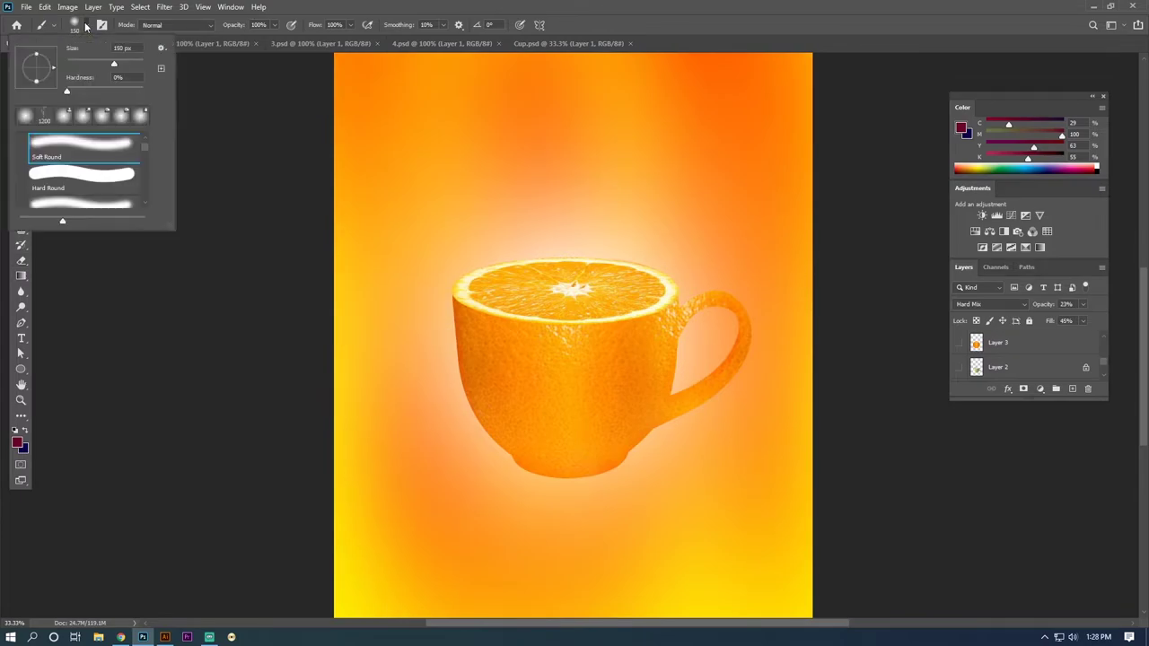
left_click(45, 118)
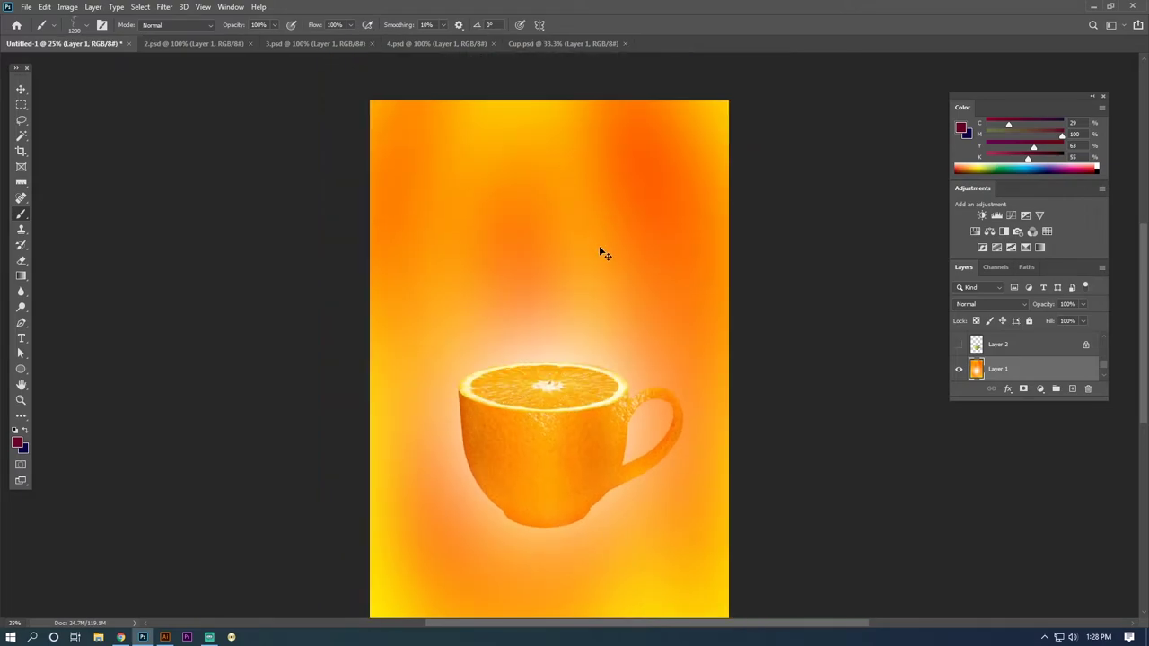
key("ctrl+shift+n")
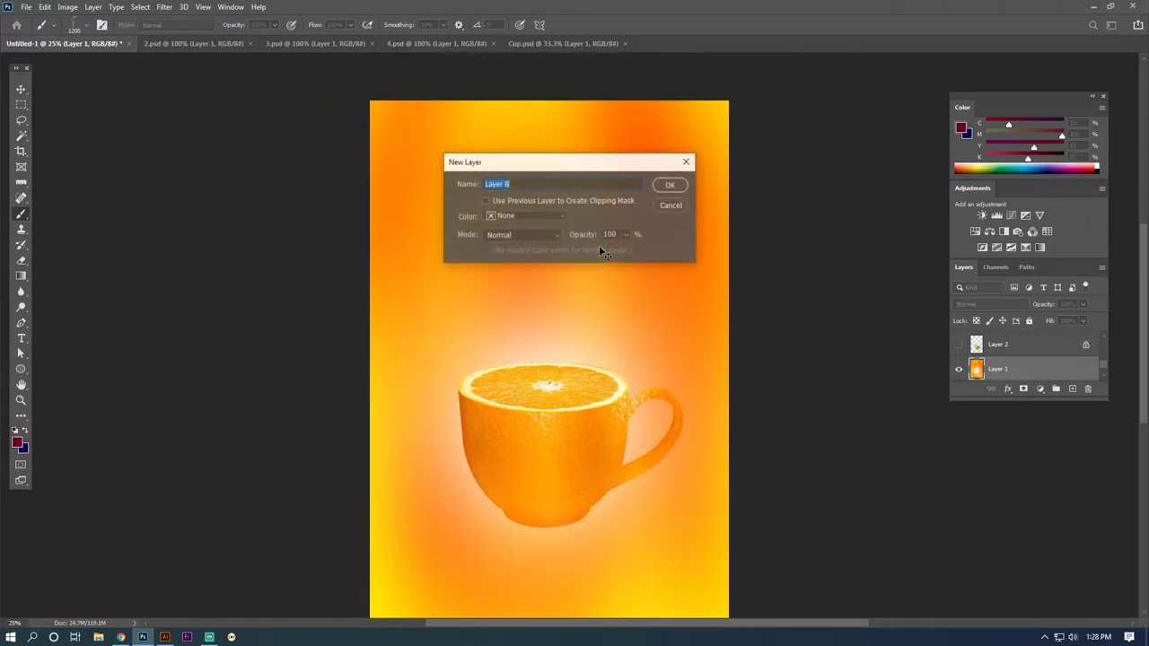
key("Return")
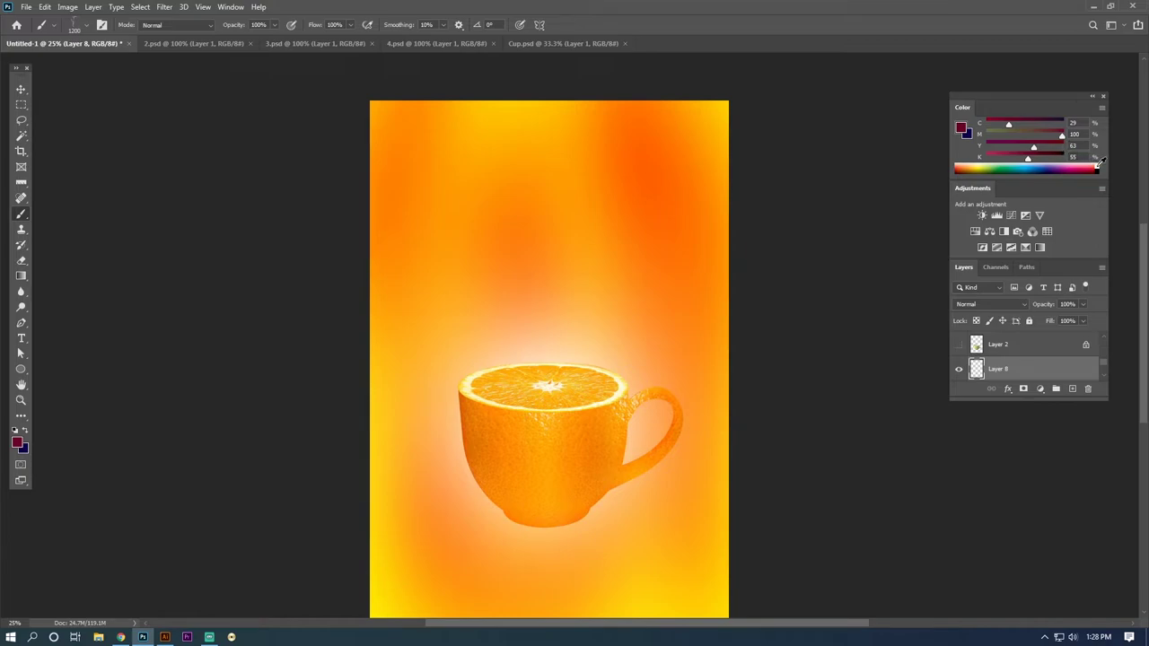
left_click(1098, 166)
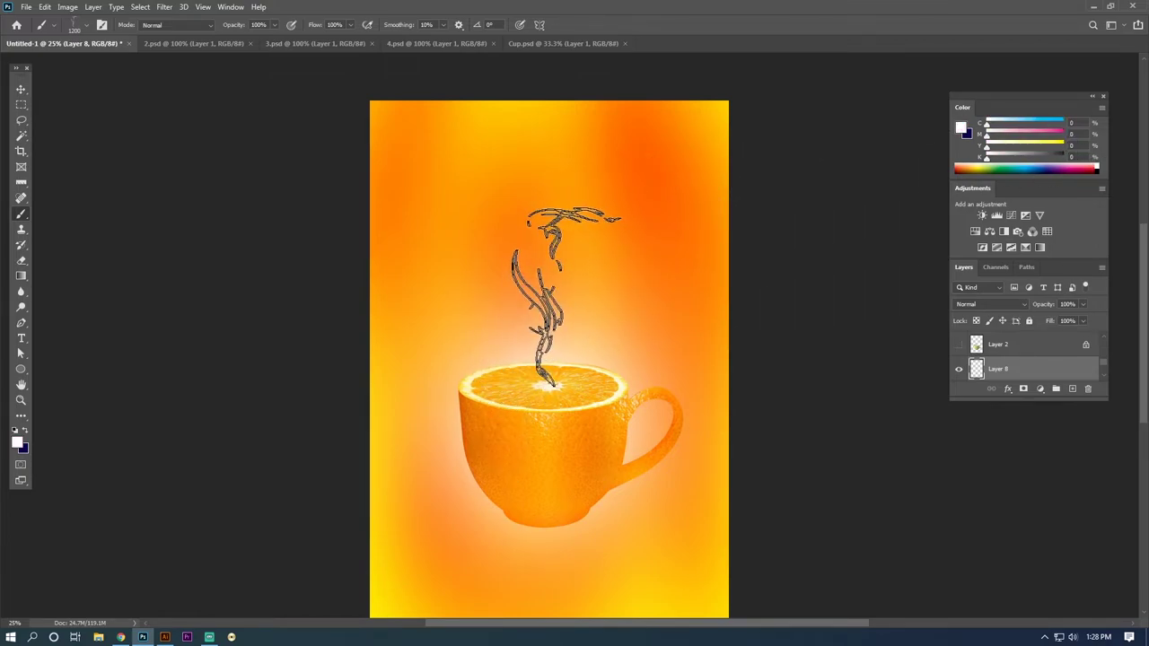
left_click(564, 298)
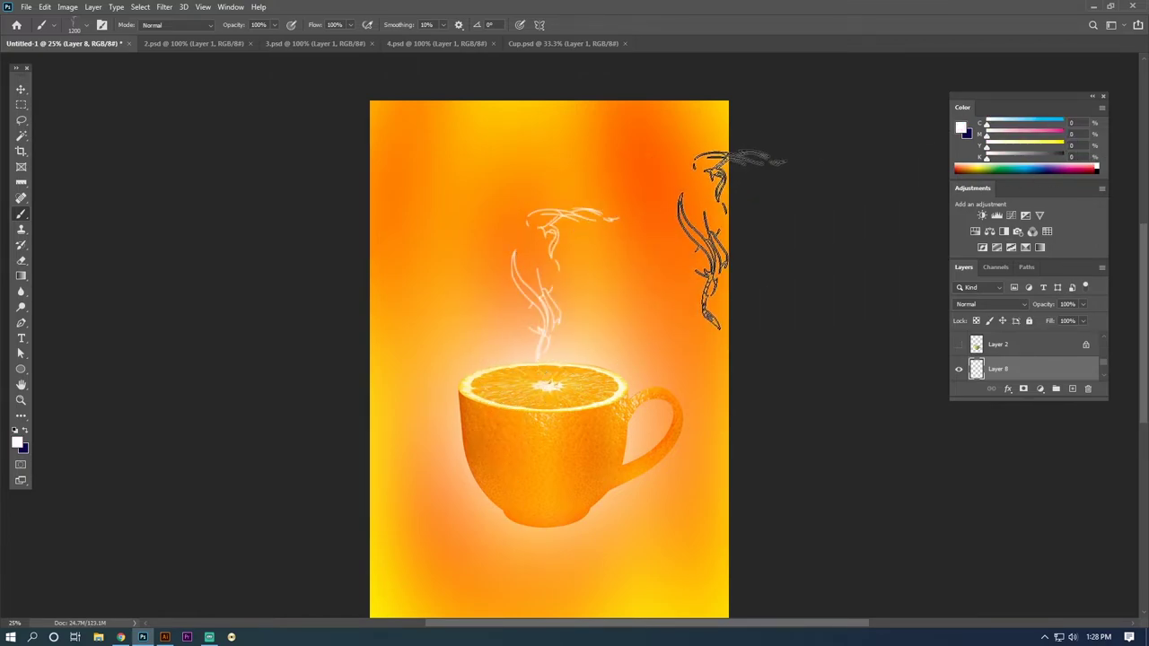
Step: Duplicate the steam, rotate the copy about -28.5 degrees, shrink it, and move it onto the cup
key("ctrl+j")
key("ctrl+j")
key("ctrl+j")
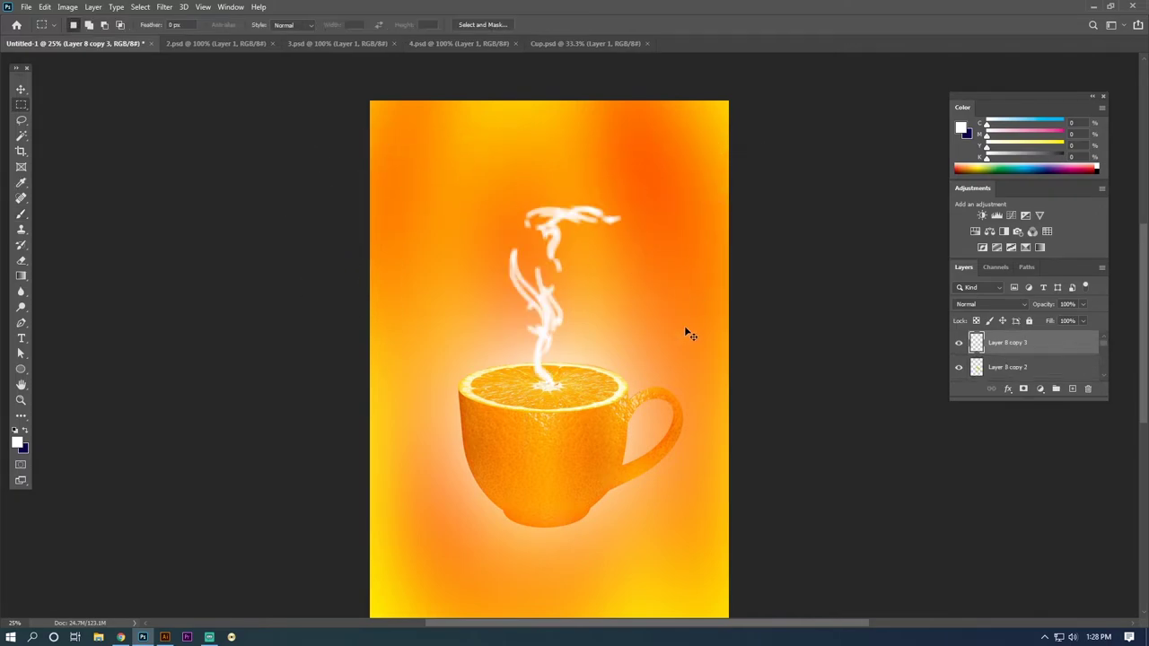
key("ctrl+t")
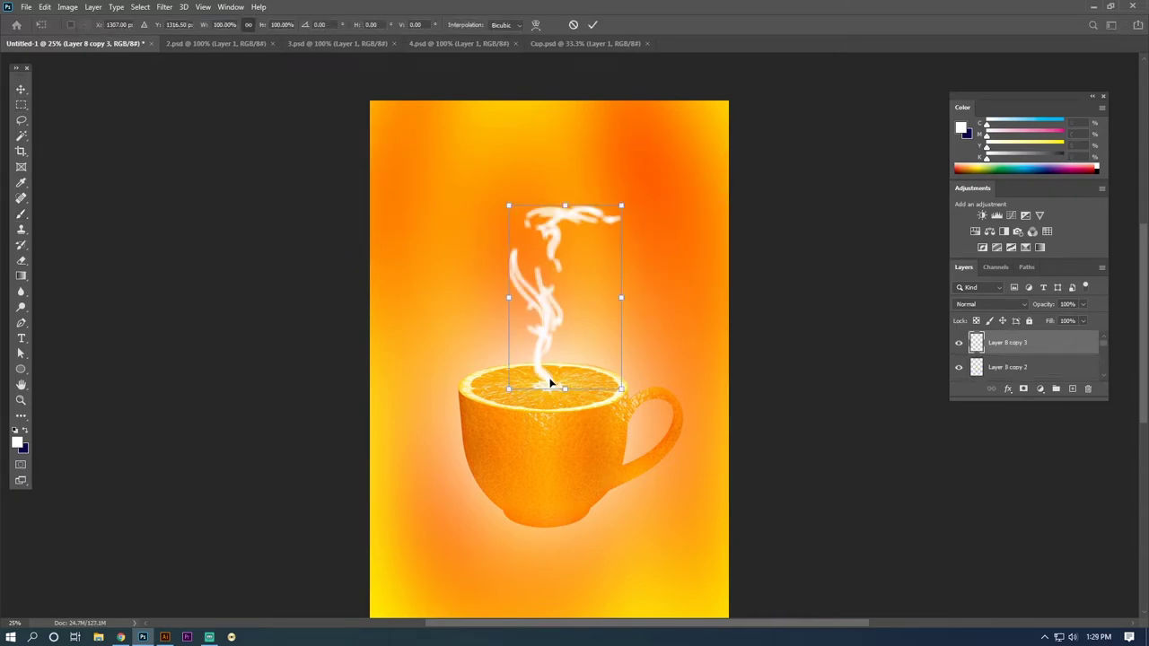
left_click_drag(472, 239, 458, 271)
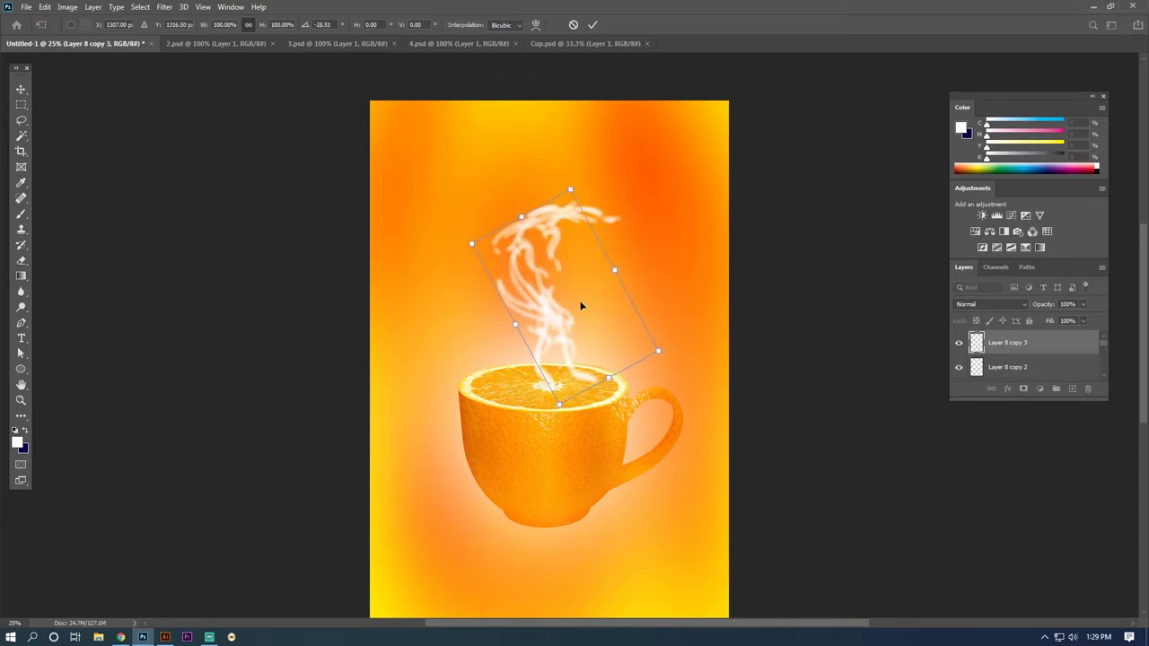
left_click_drag(582, 303, 515, 330)
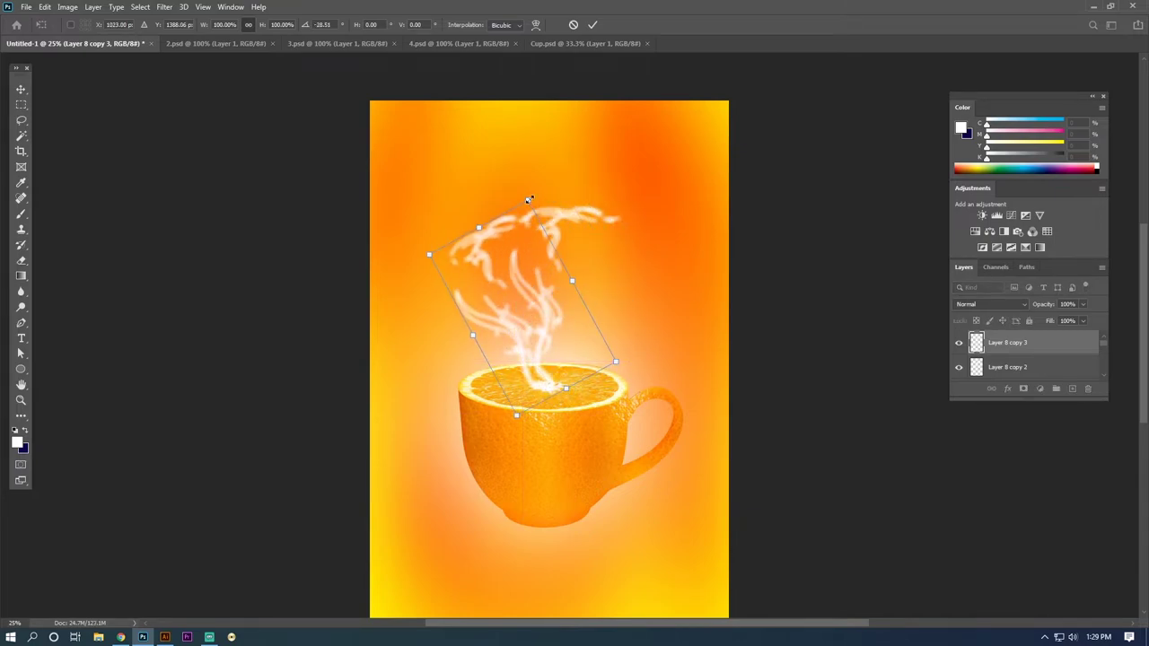
left_click_drag(529, 199, 522, 226)
left_click_drag(512, 317, 514, 332)
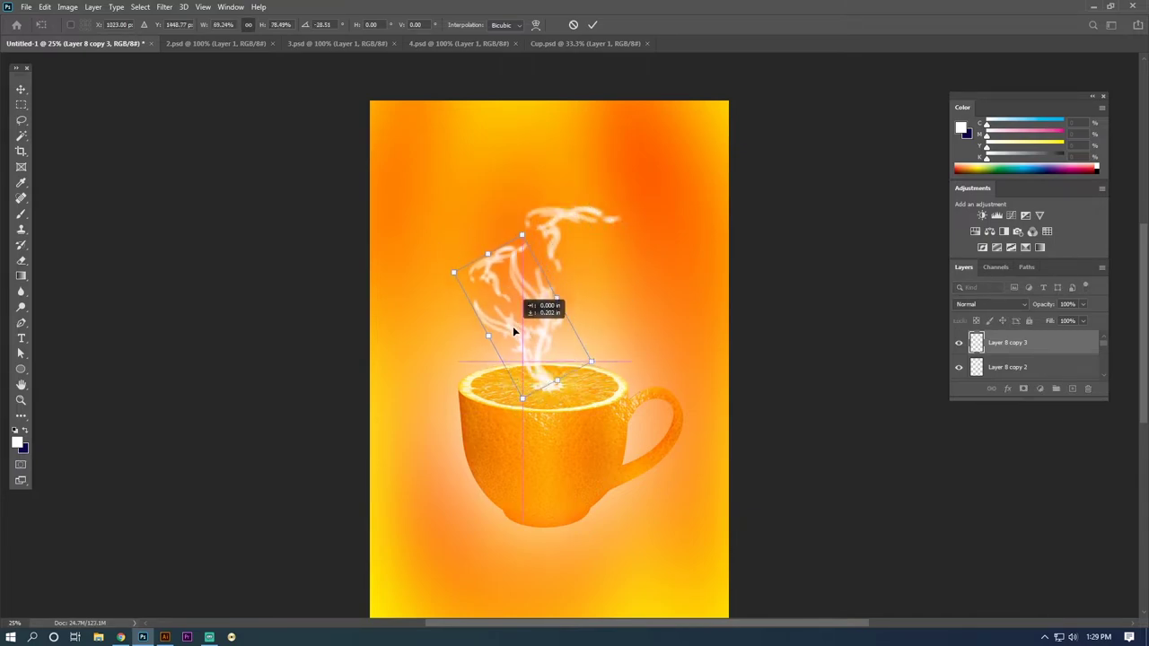
key("Return")
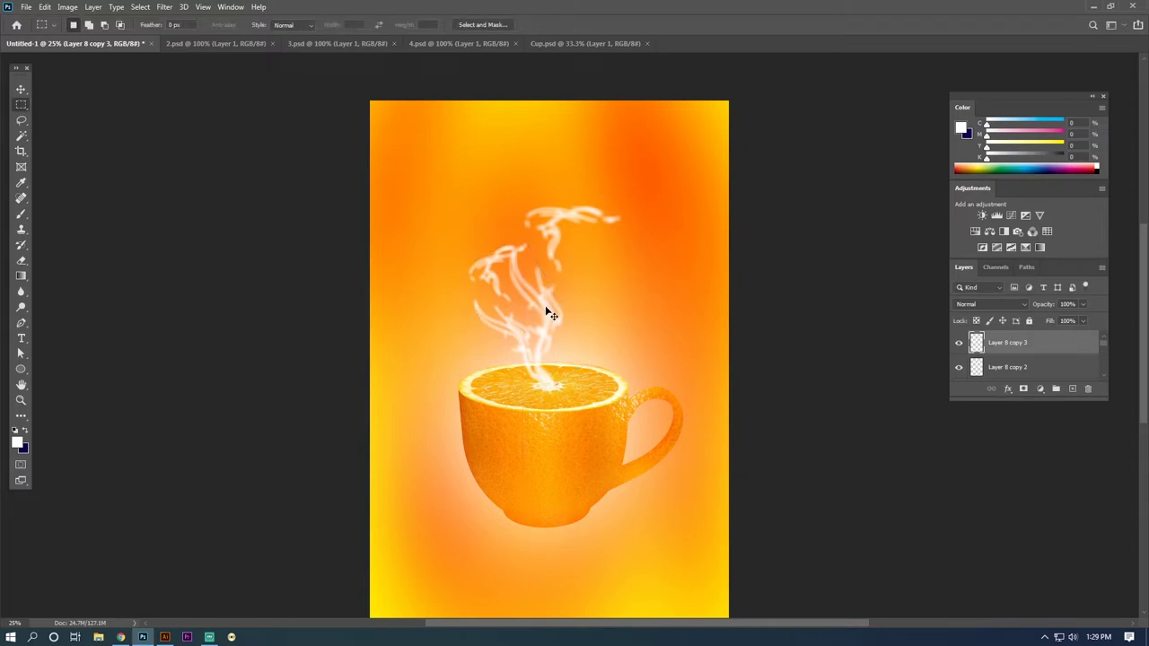
Step: Tilt Layer 8 copy 2 clockwise and shift it right, then review at 25% zoom
right_click(550, 313, "ctrl")
left_click(575, 316)
key("ctrl+t")
mouse_move(692, 249)
left_mouse_down()
mouse_move(733, 260)
mouse_move(739, 277)
left_mouse_up()
left_click_drag(547, 274, 567, 296)
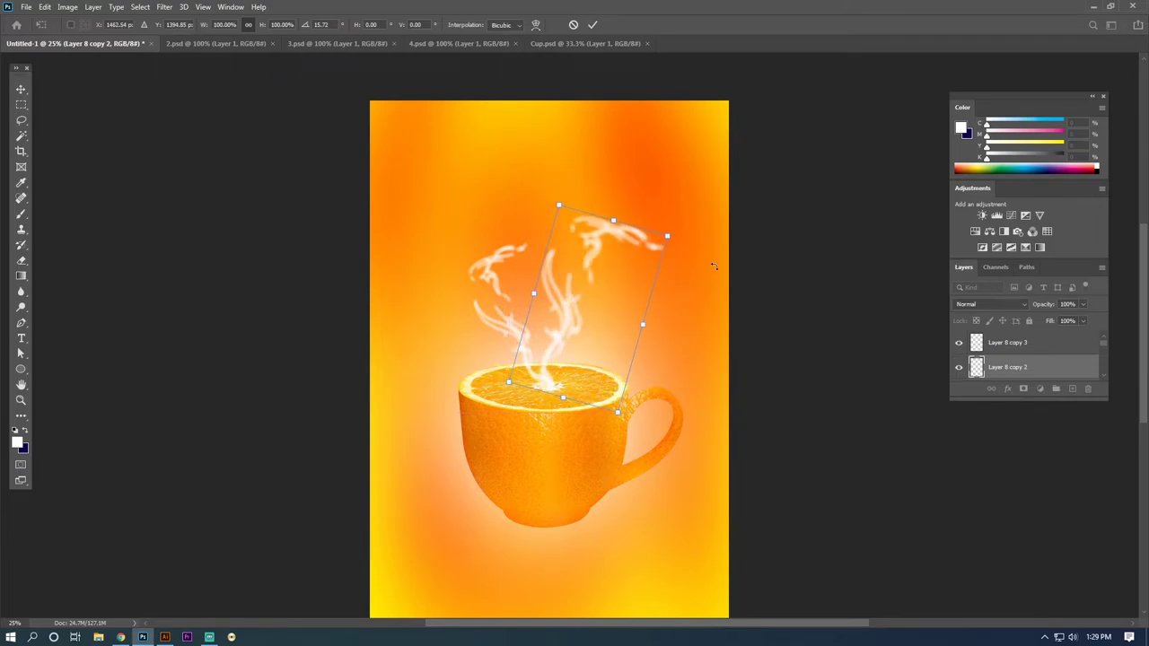
key("Return")
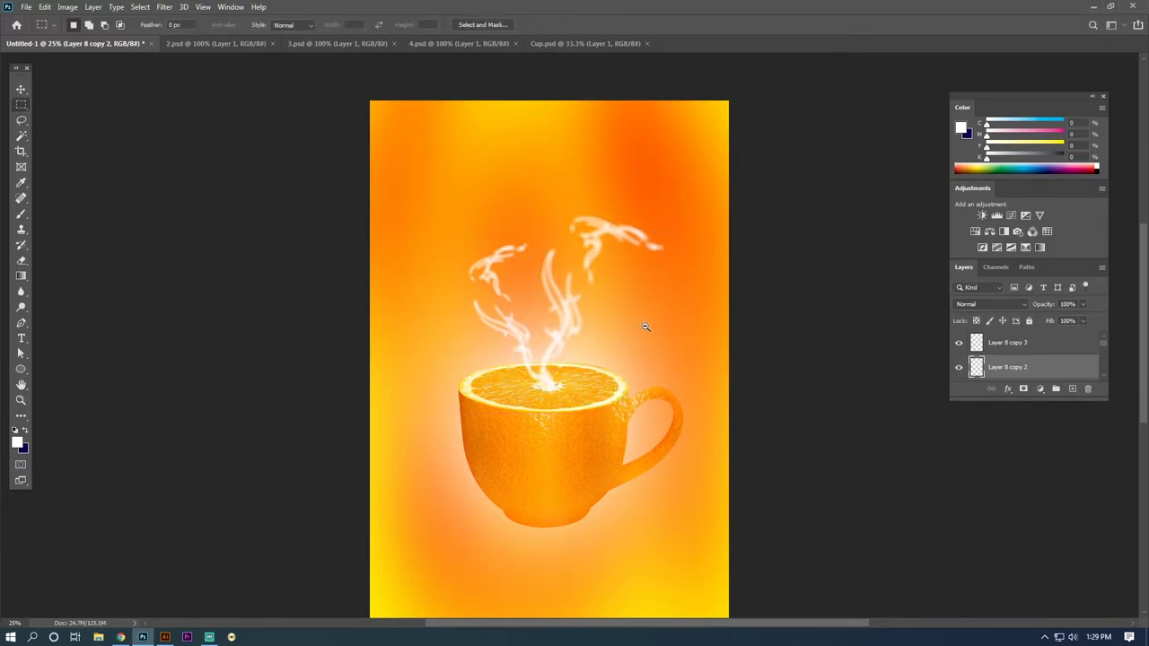
left_click(644, 326, "alt")
key("ctrl+plus")
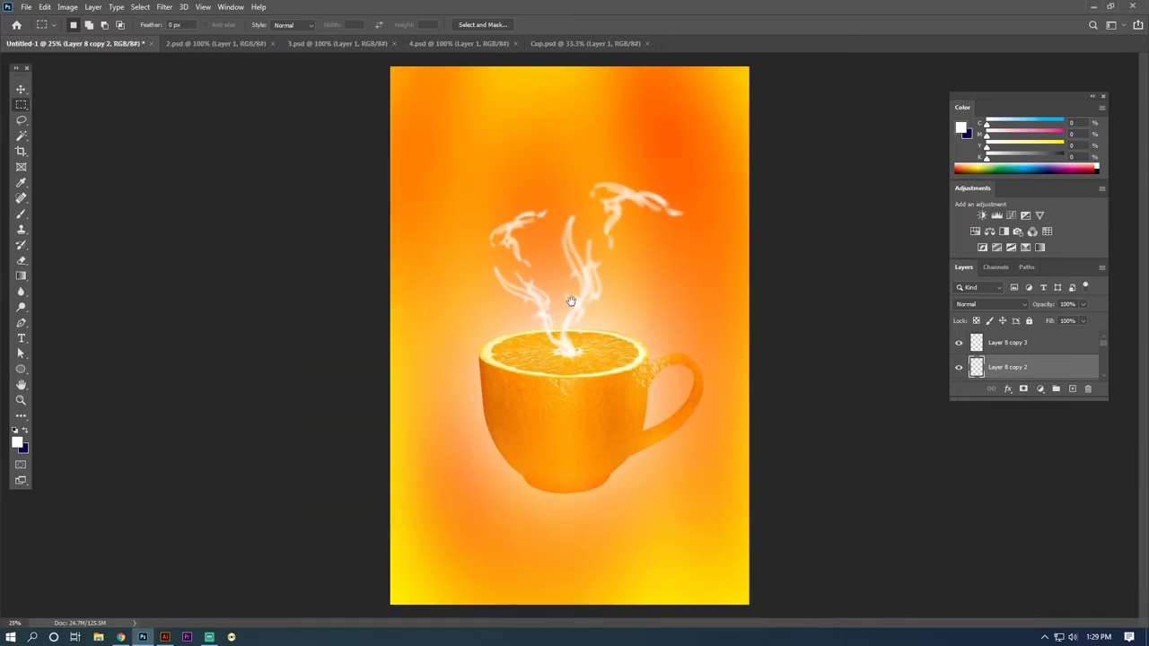
Step: Bring the oranges from 4.psd into the poster, enlarged beside the cup's bottom-left
left_click(21, 90)
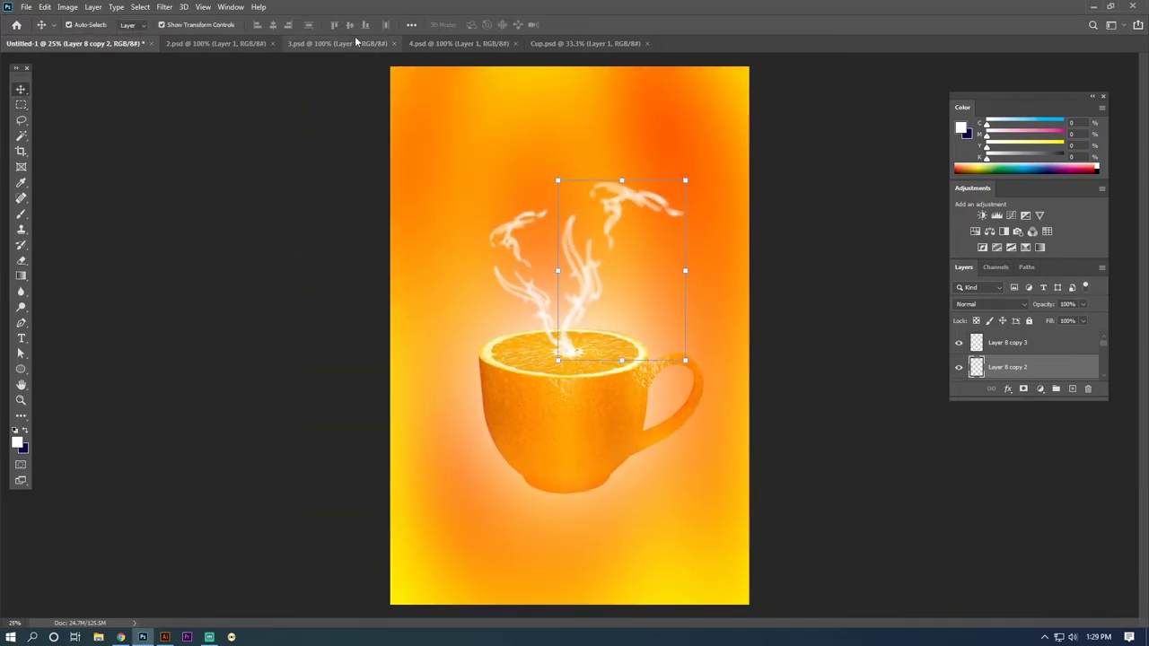
left_click(446, 44)
left_click_drag(647, 316, 191, 114)
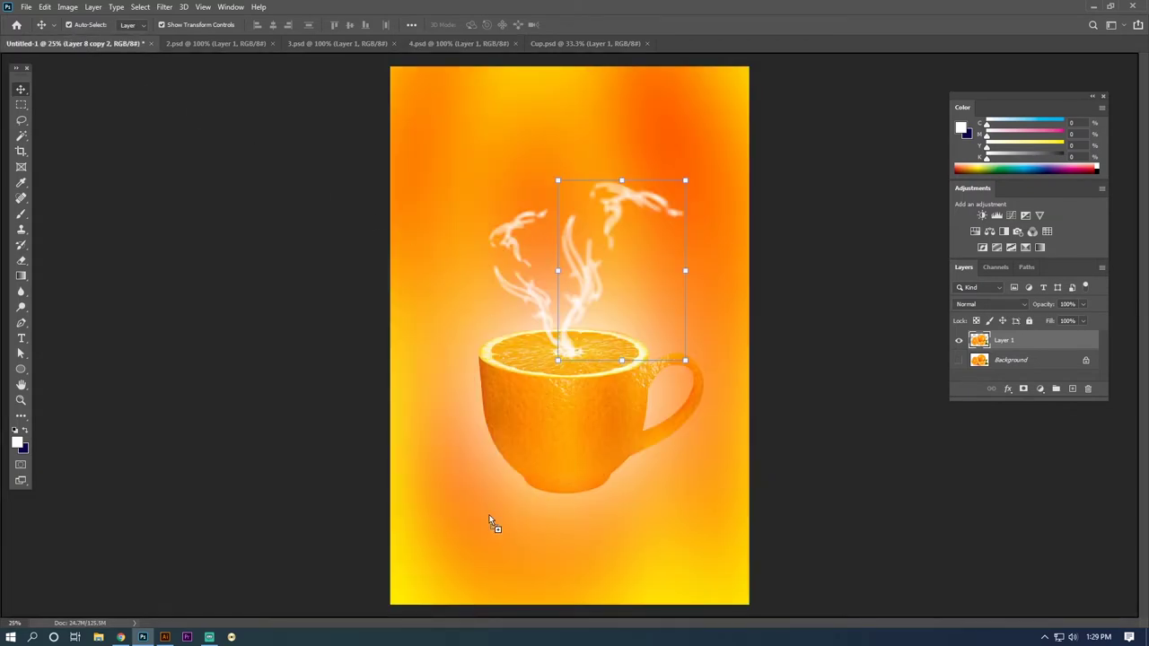
left_click_drag(490, 521, 502, 493)
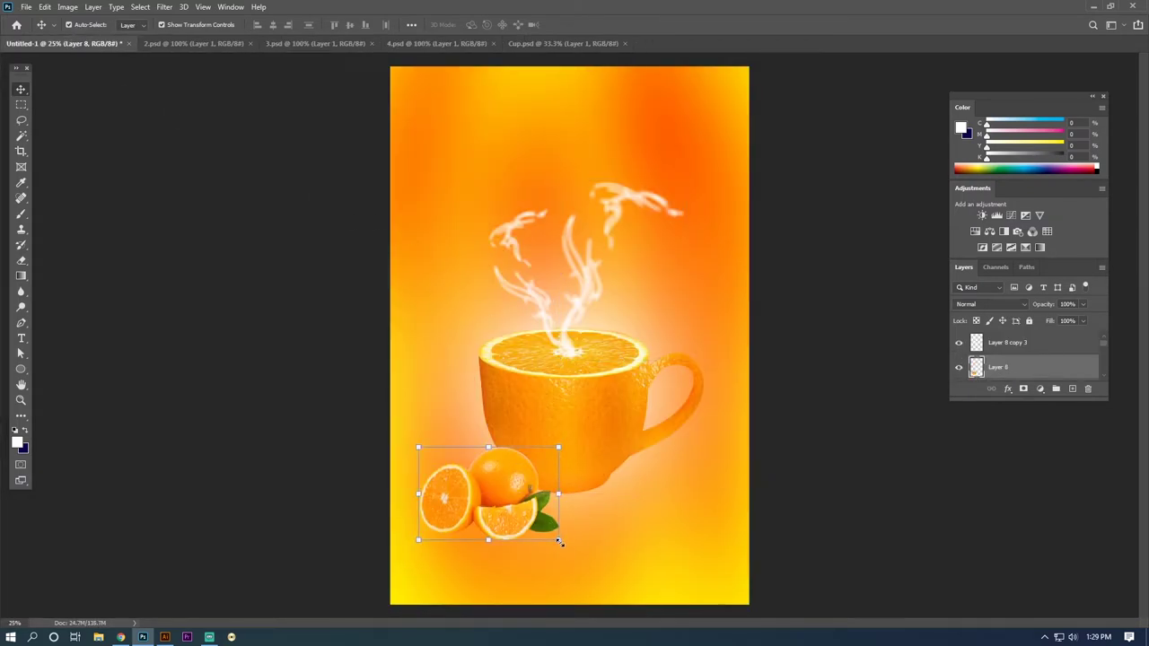
left_click_drag(560, 541, 566, 547)
left_click_drag(513, 492, 515, 491)
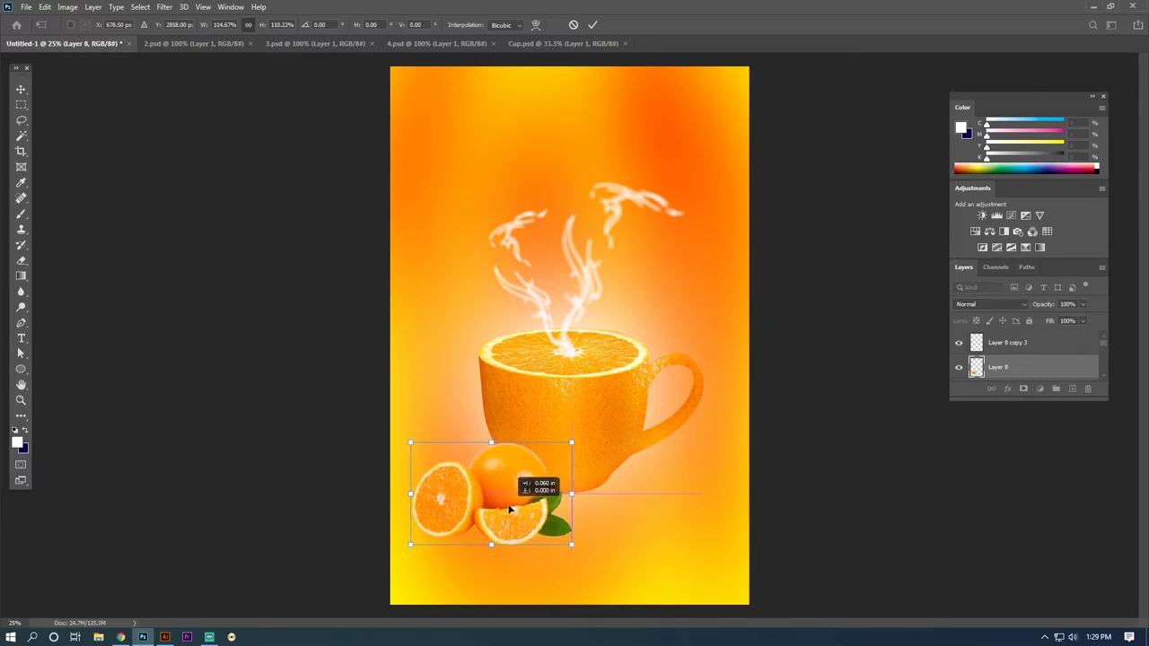
key("Return")
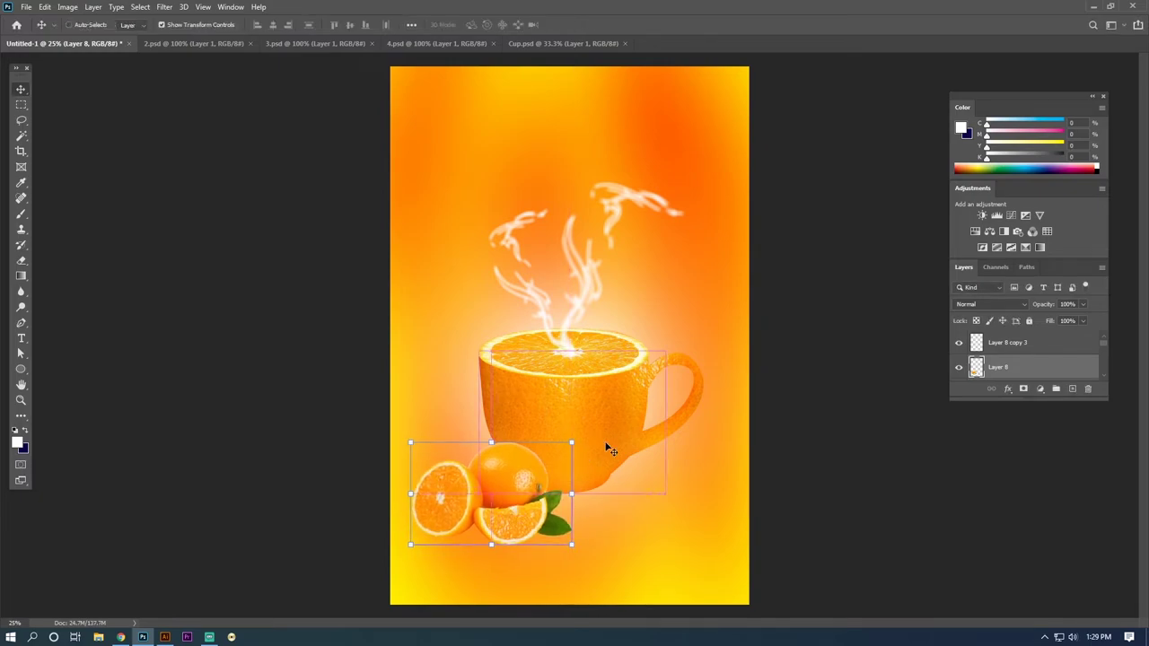
Step: Duplicate the oranges layer and flip the copy upside down beneath them
key("ctrl+j")
key("ctrl+t")
left_click_drag(491, 441, 488, 617)
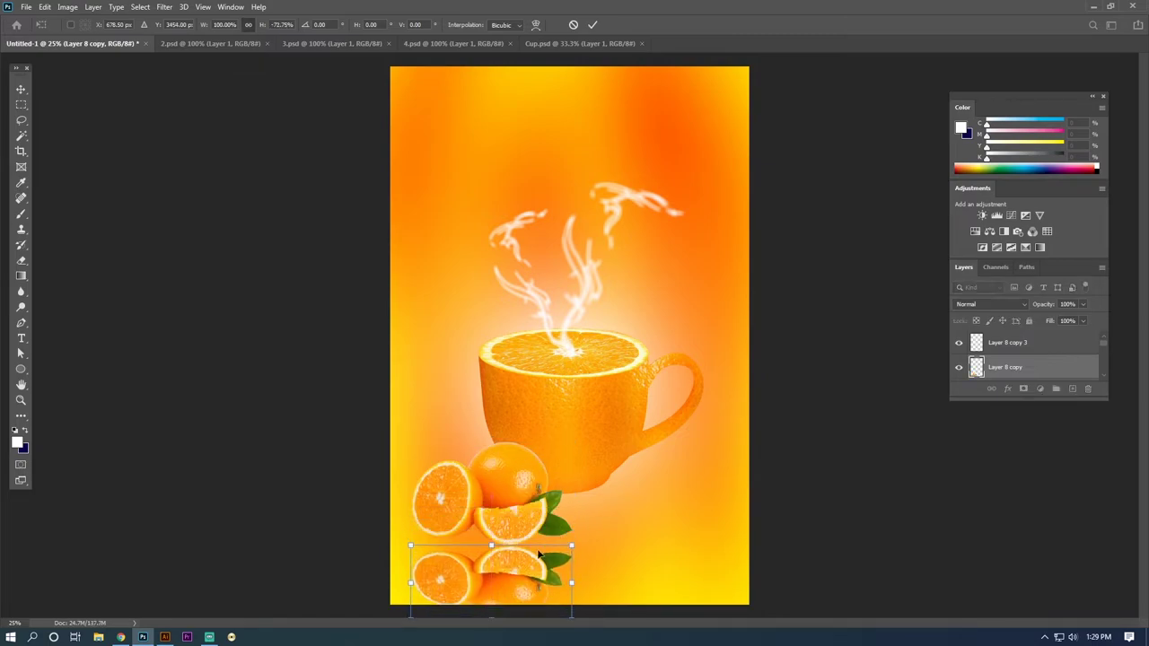
Step: Commit the flipped reflection and erase its lower edge with an enlarged eraser
key("Return")
left_click(21, 262)
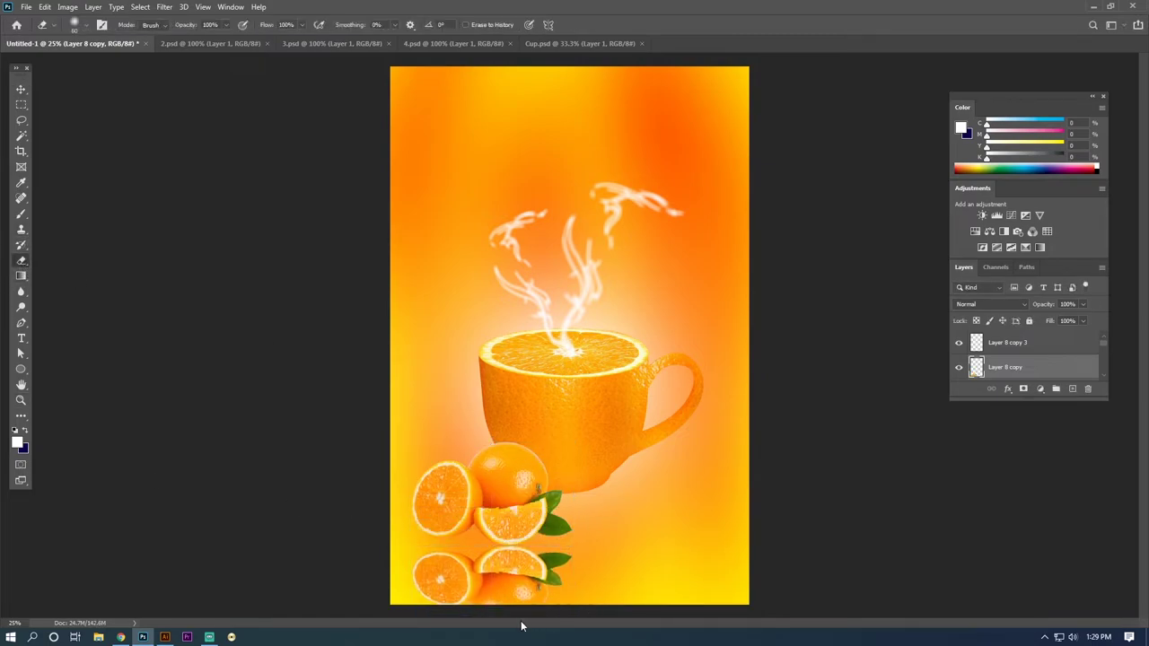
key("bracketright")
key("bracketright")
key("bracketright")
mouse_move(399, 592)
left_mouse_down()
mouse_move(547, 597)
mouse_move(413, 603)
left_mouse_up()
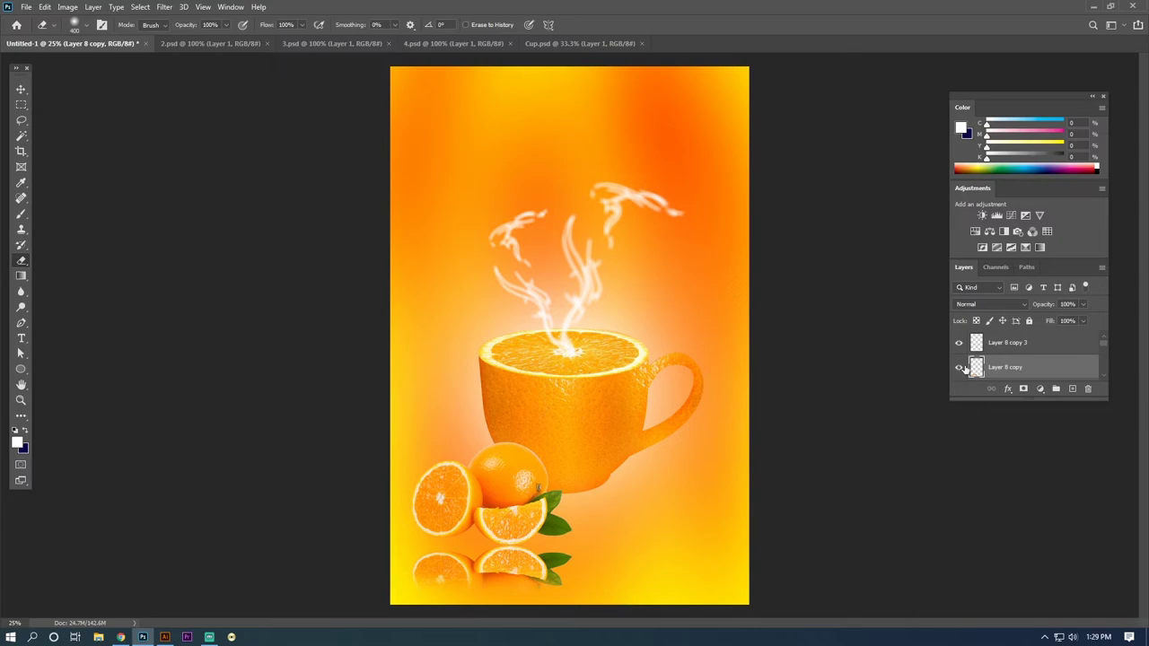
key("bracketright")
key("bracketright")
mouse_move(530, 588)
left_mouse_down()
mouse_move(422, 592)
mouse_move(539, 602)
left_mouse_up()
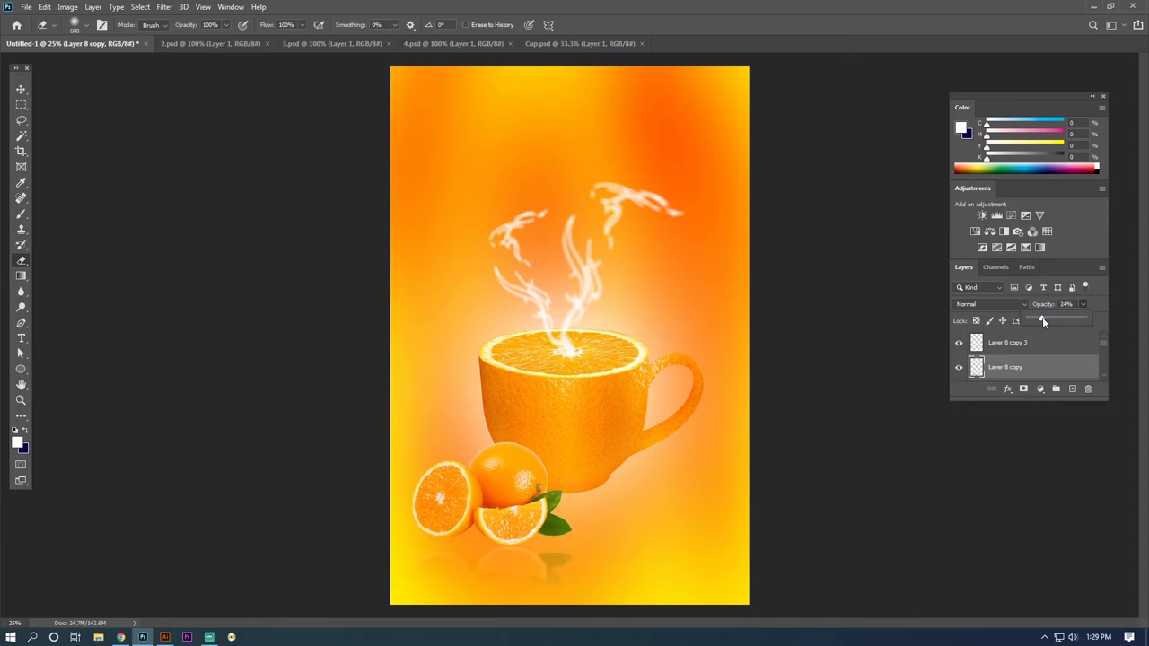
Step: Switch to the Rectangular Marquee and click on the cup area of the canvas
left_click(21, 105)
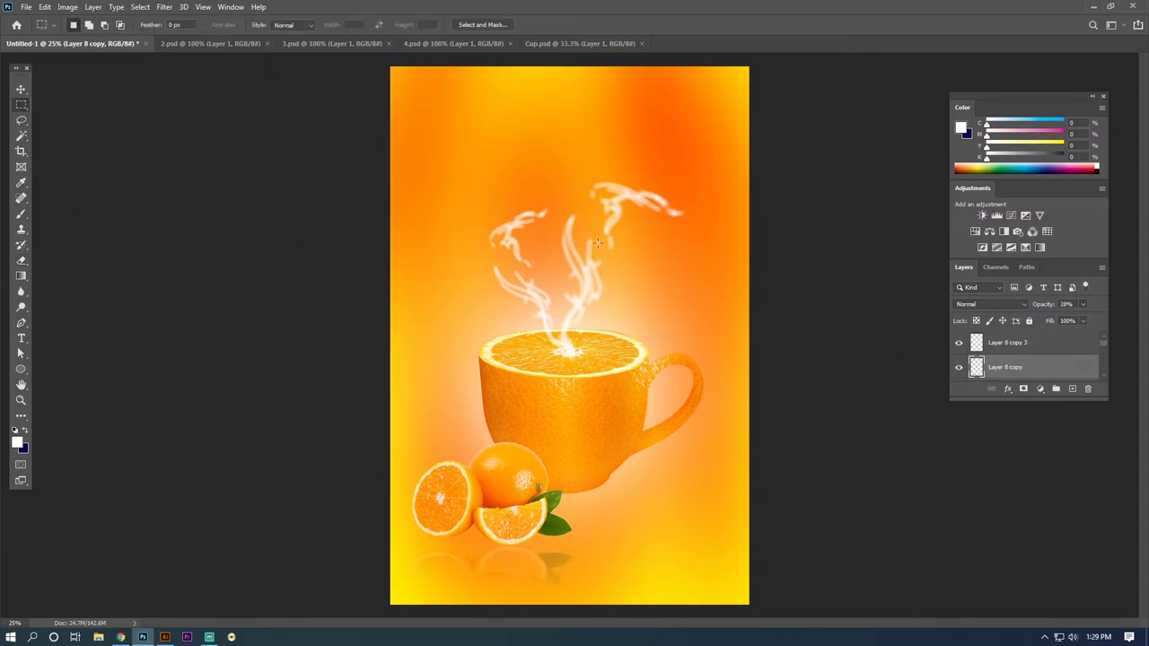
left_click(599, 360, "ctrl+alt")
left_click(604, 348, "ctrl")
Step: Blur the tea-bag string with a Gaussian Blur of radius 4.4
left_click(21, 90)
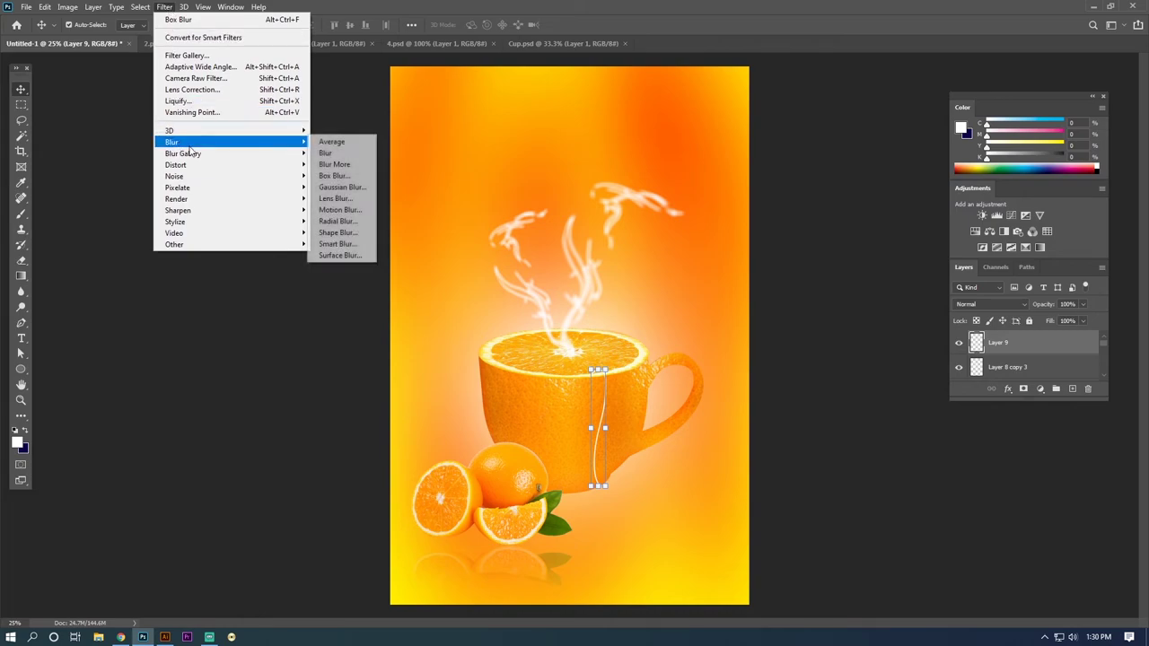
left_click(343, 187)
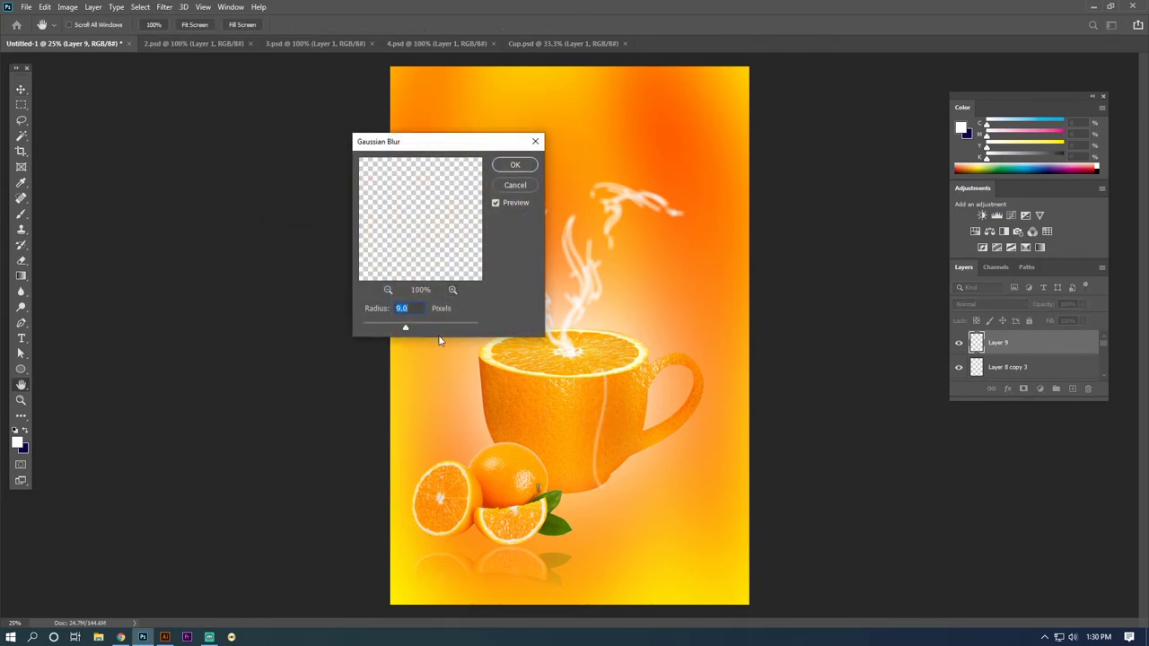
left_click_drag(405, 328, 390, 329)
left_click(514, 165)
key("v")
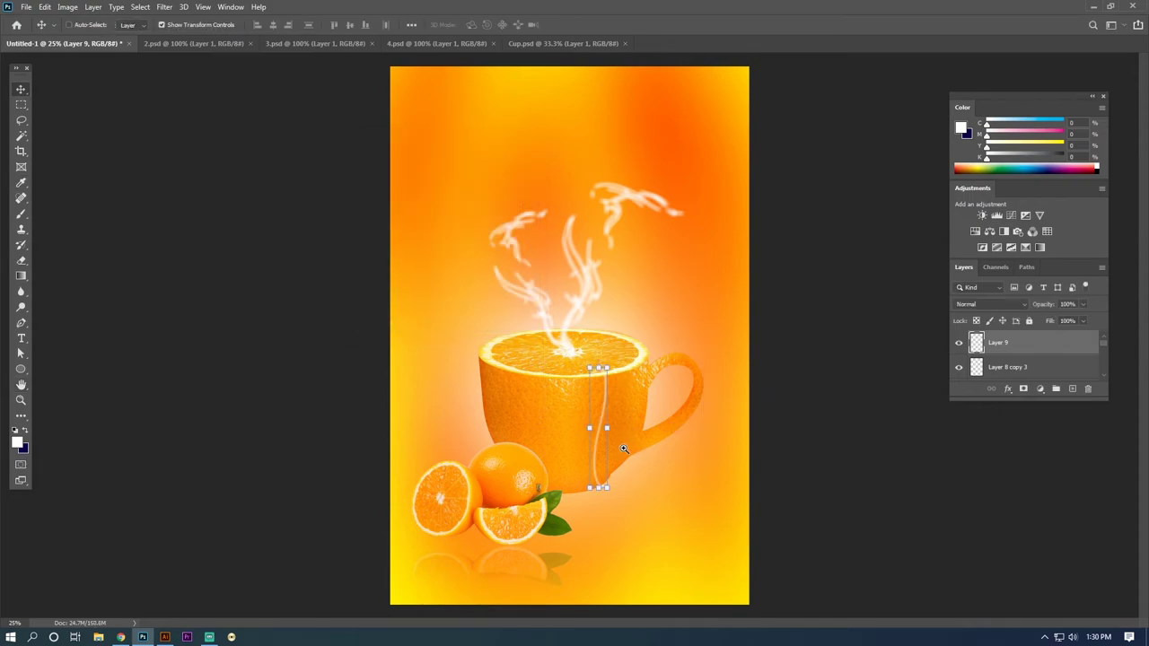
key("ctrl+plus")
Step: Duplicate the string layer and select both string layers together
key("ctrl+j")
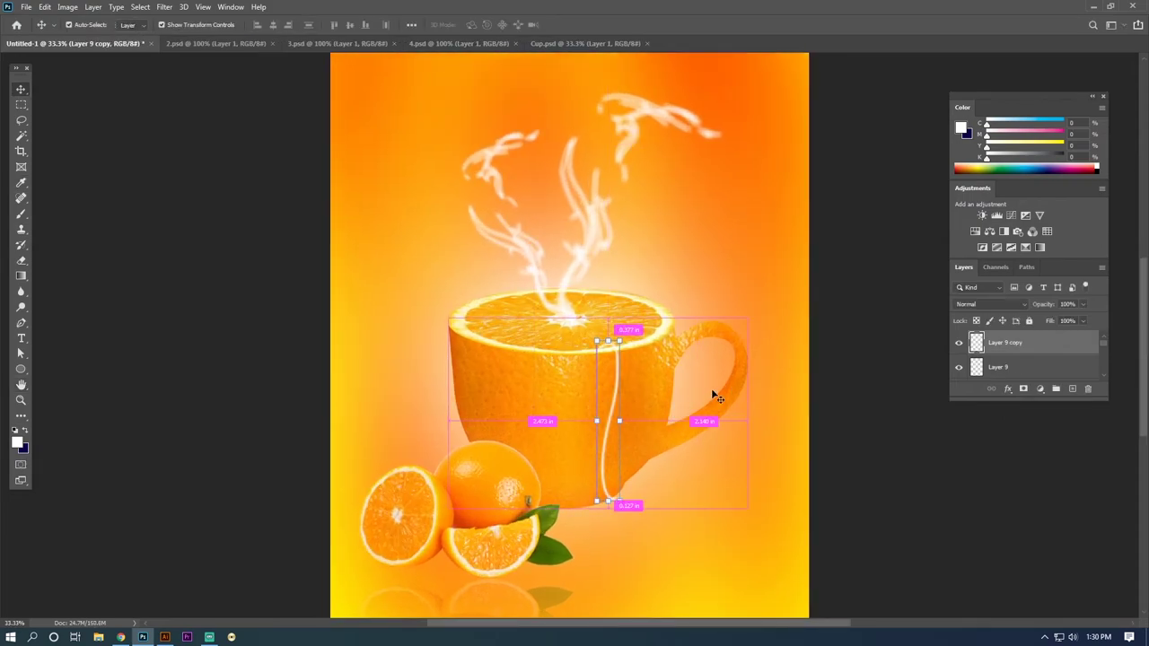
left_click(1011, 369, "shift")
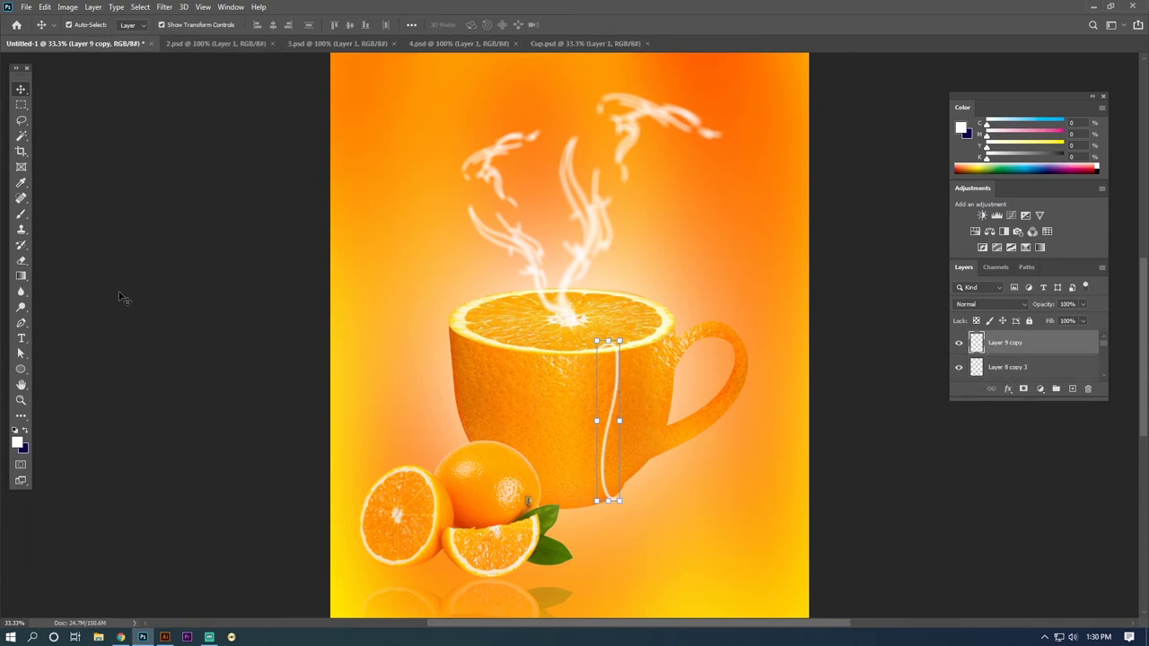
left_click(21, 105)
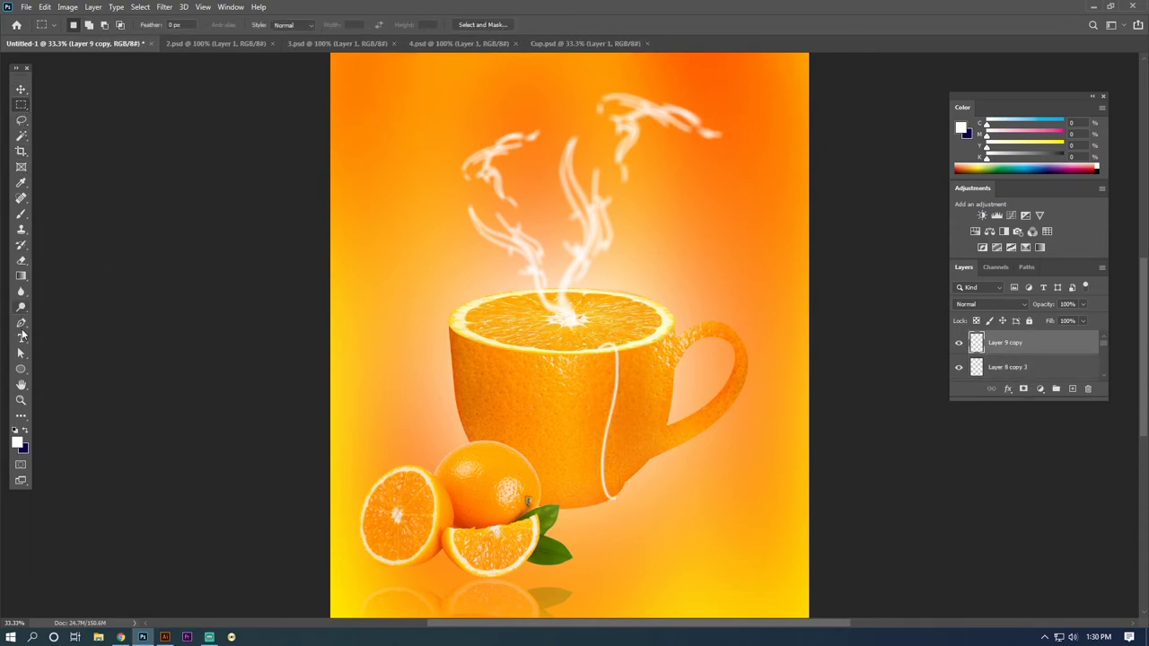
left_click(21, 323)
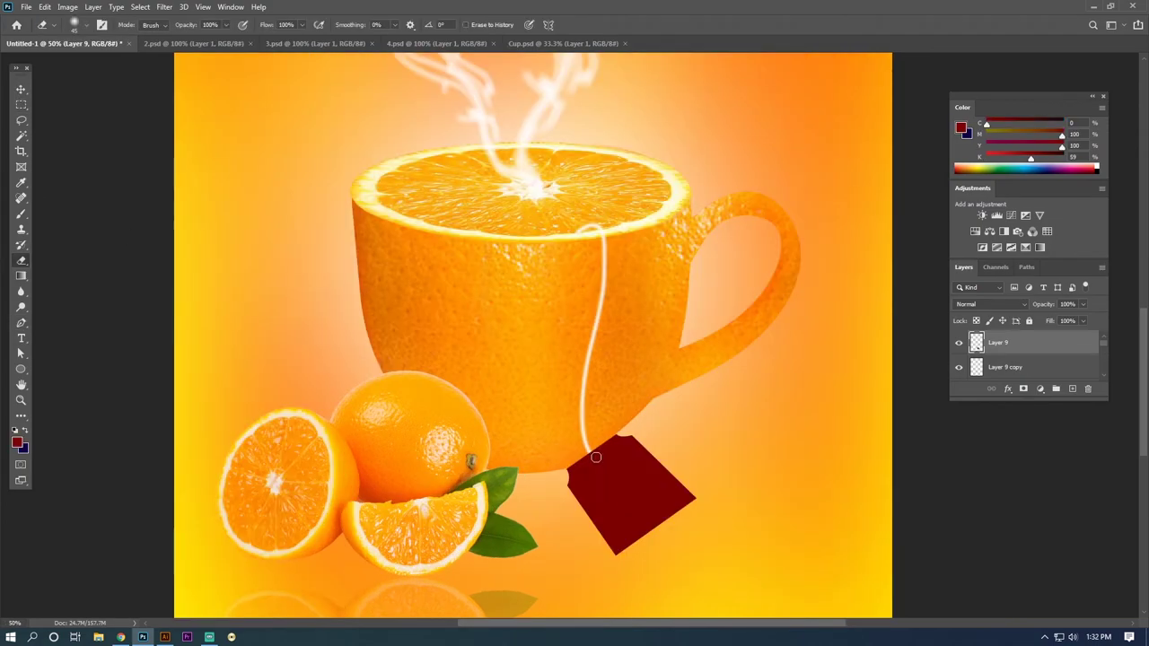
Step: Erase a small hole in the dark-red tag, then nudge Layer 9's tag onto the string's end
left_click(596, 457)
right_click(635, 468)
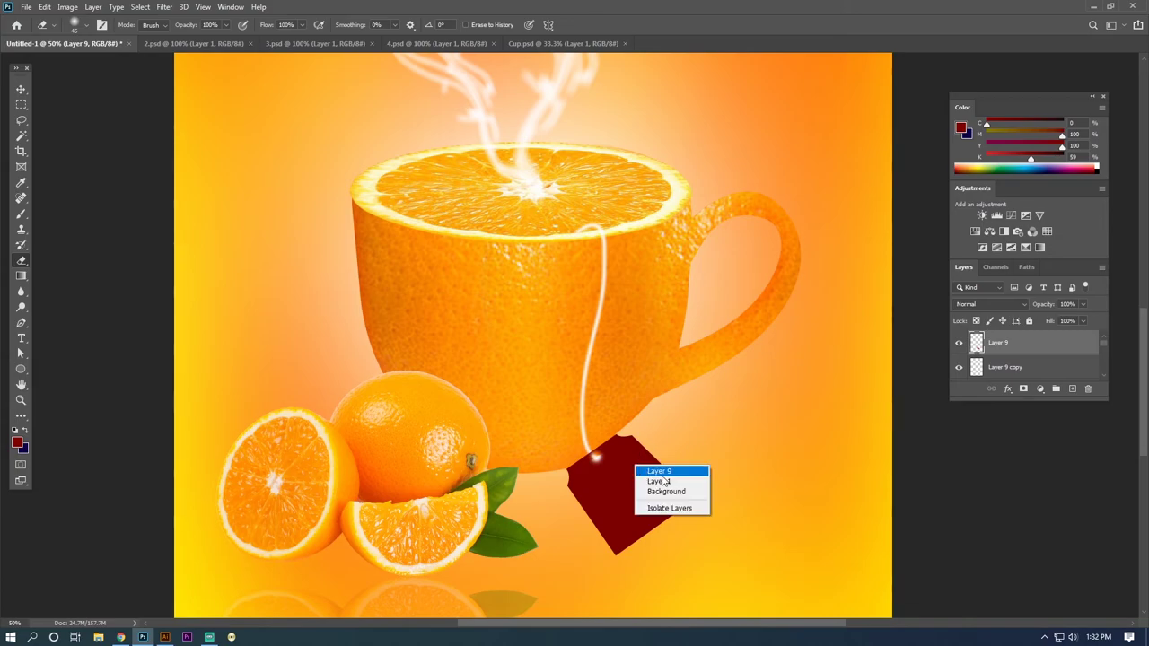
key("ctrl+t")
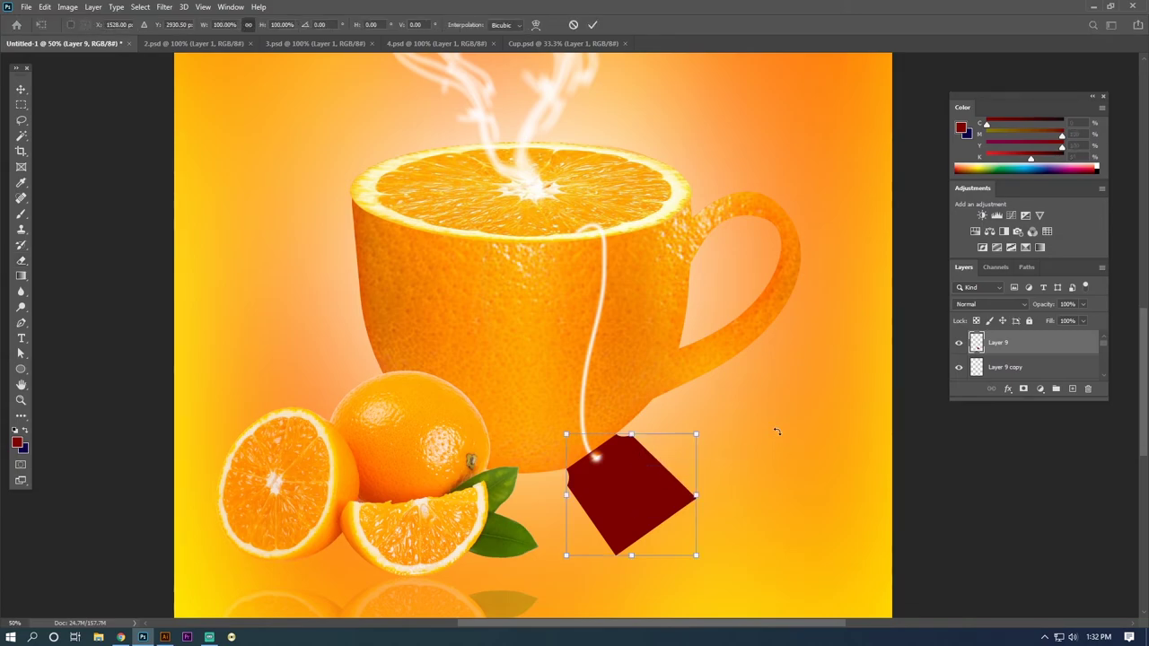
key("Left")
key("Left")
key("Left")
key("Up")
key("Up")
key("Up")
key("Up")
key("Up")
key("Up")
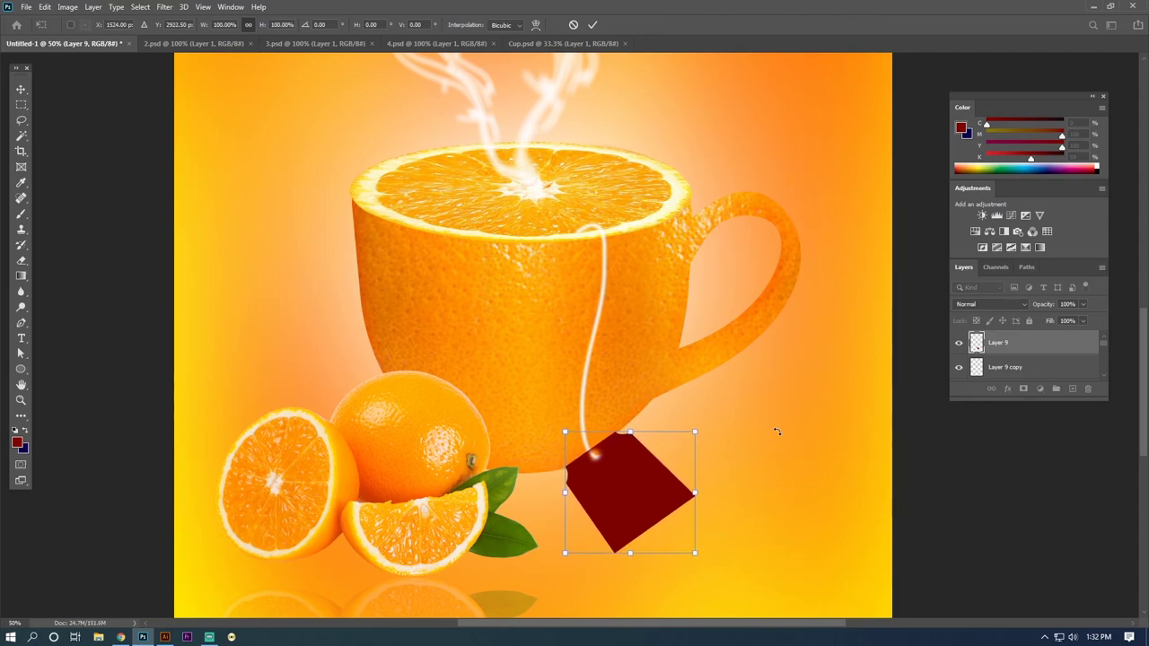
key("Left")
key("Left")
key("Down")
key("Down")
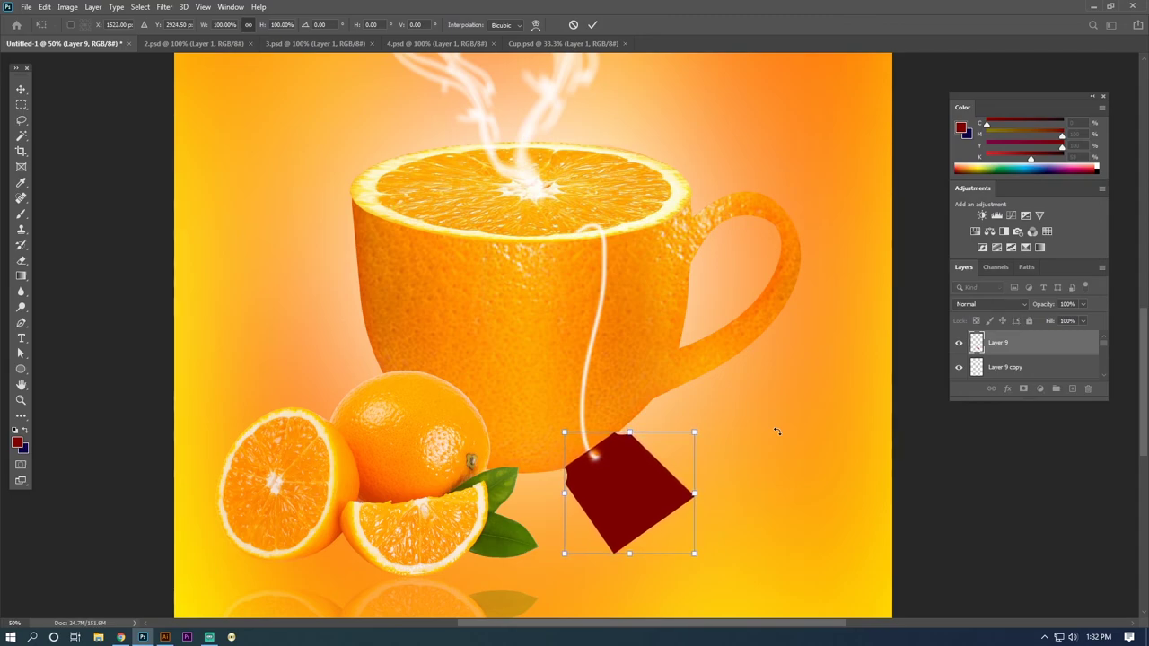
key("Up")
key("Up")
key("e")
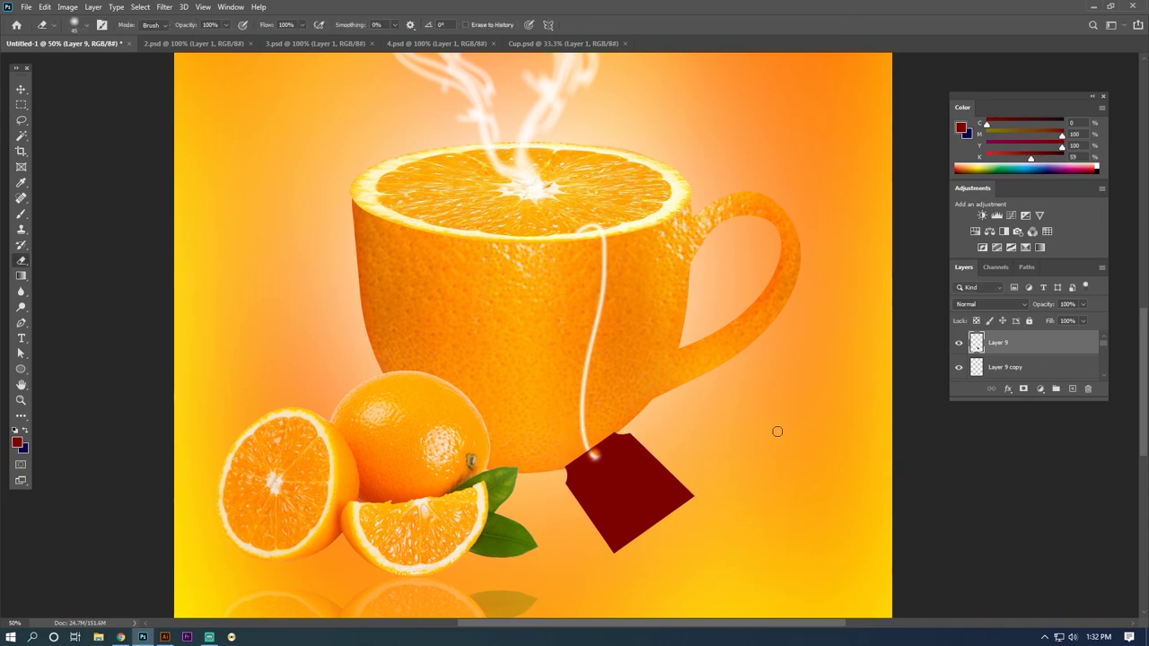
scroll(635, 424, "down", 1)
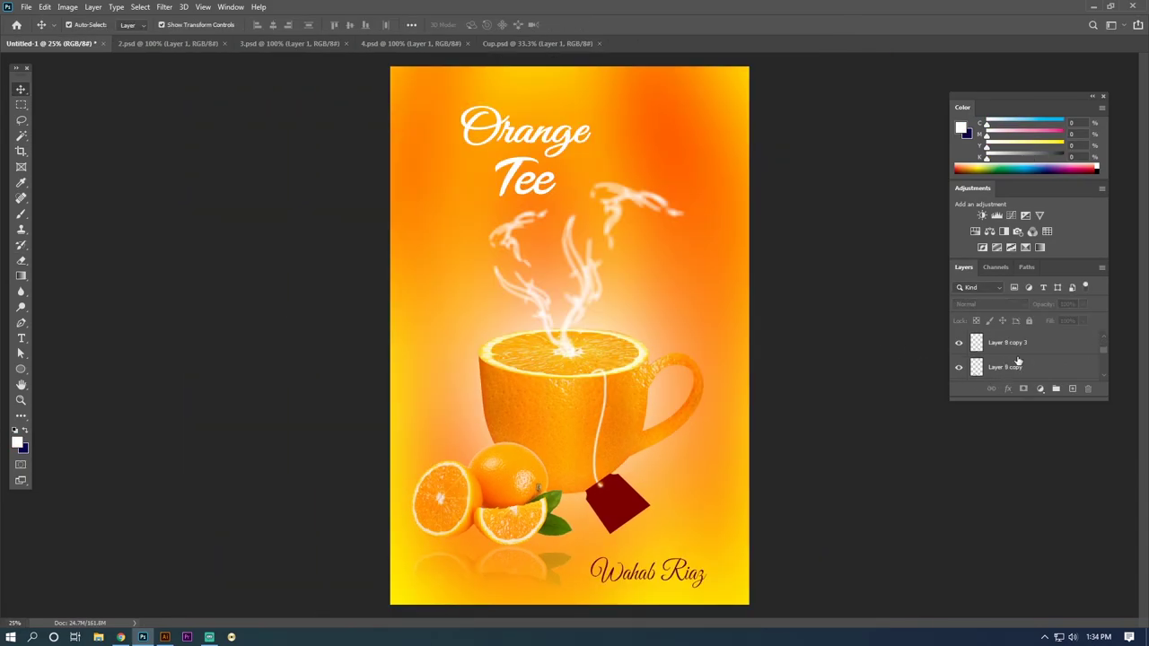
Step: Select Layer 1 through the top text layer and group them into Group 1
scroll(1018, 360, "down", 5)
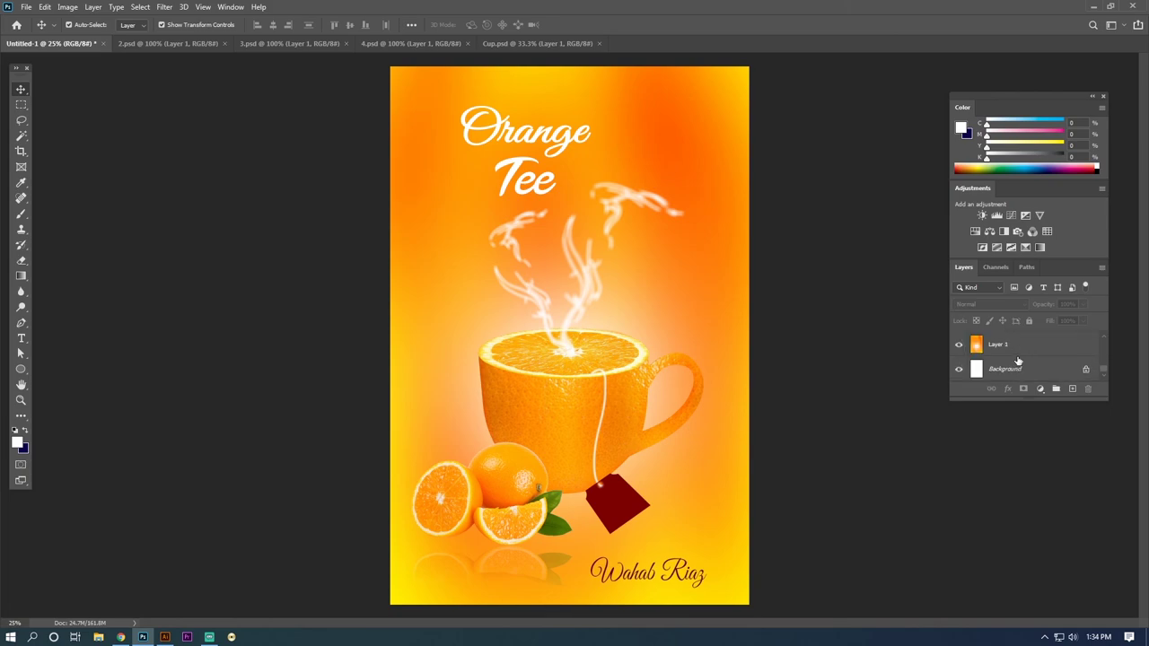
left_click(1020, 352)
scroll(1020, 352, "up", 3)
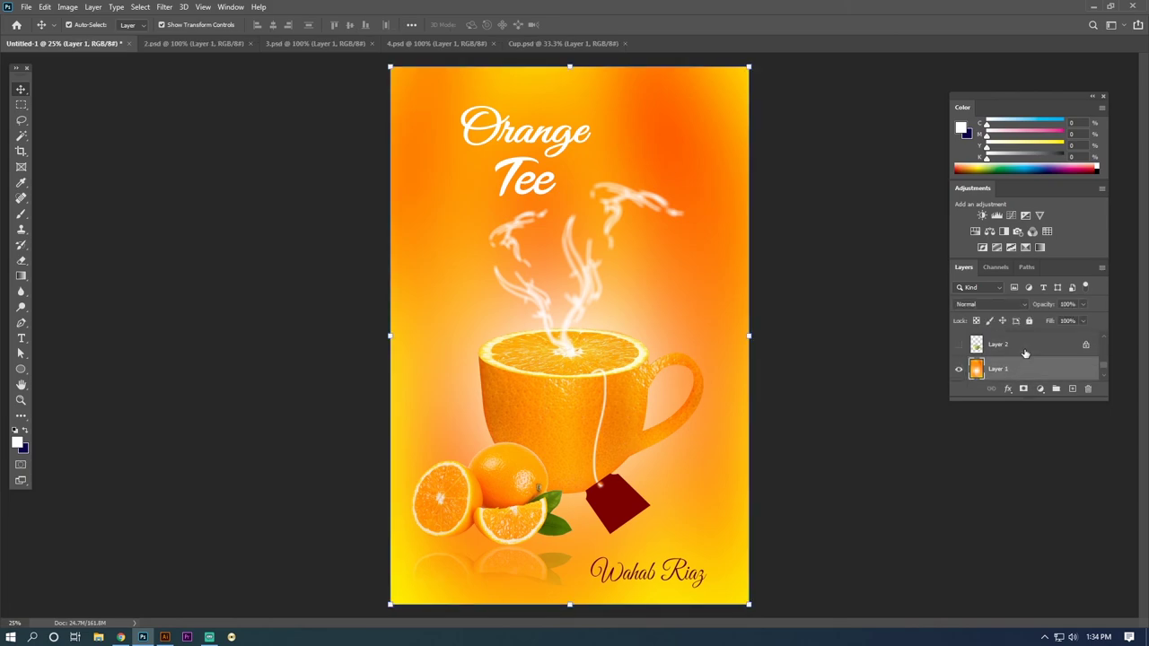
scroll(1024, 349, "up", 3)
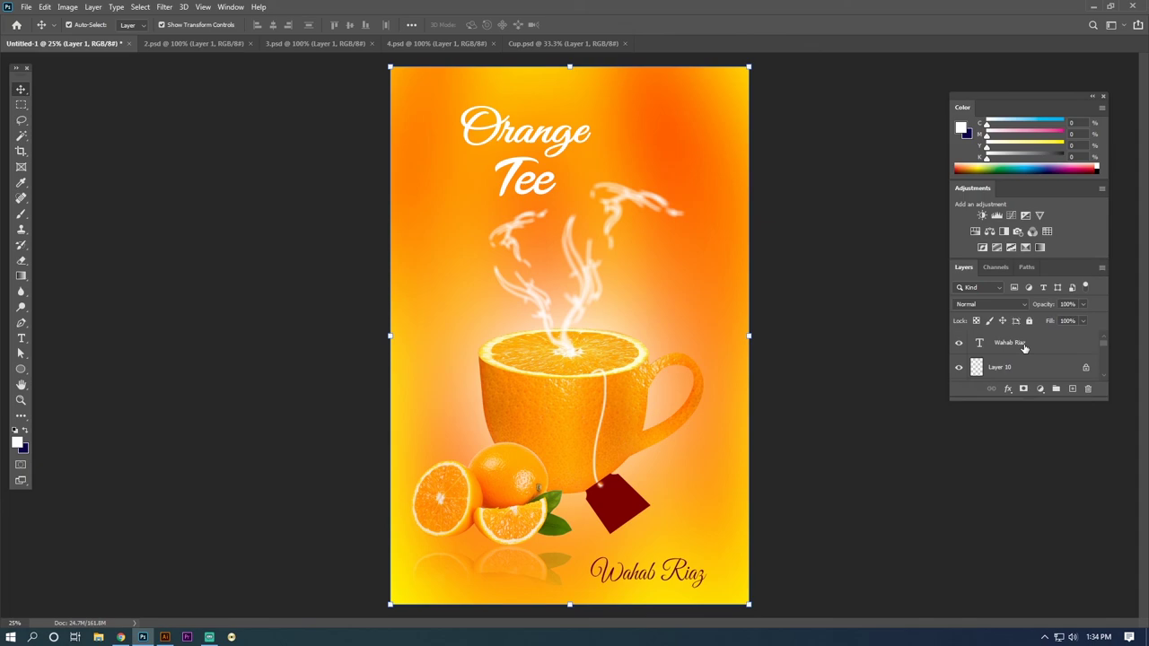
left_click(1024, 348, "shift")
left_click(1056, 388)
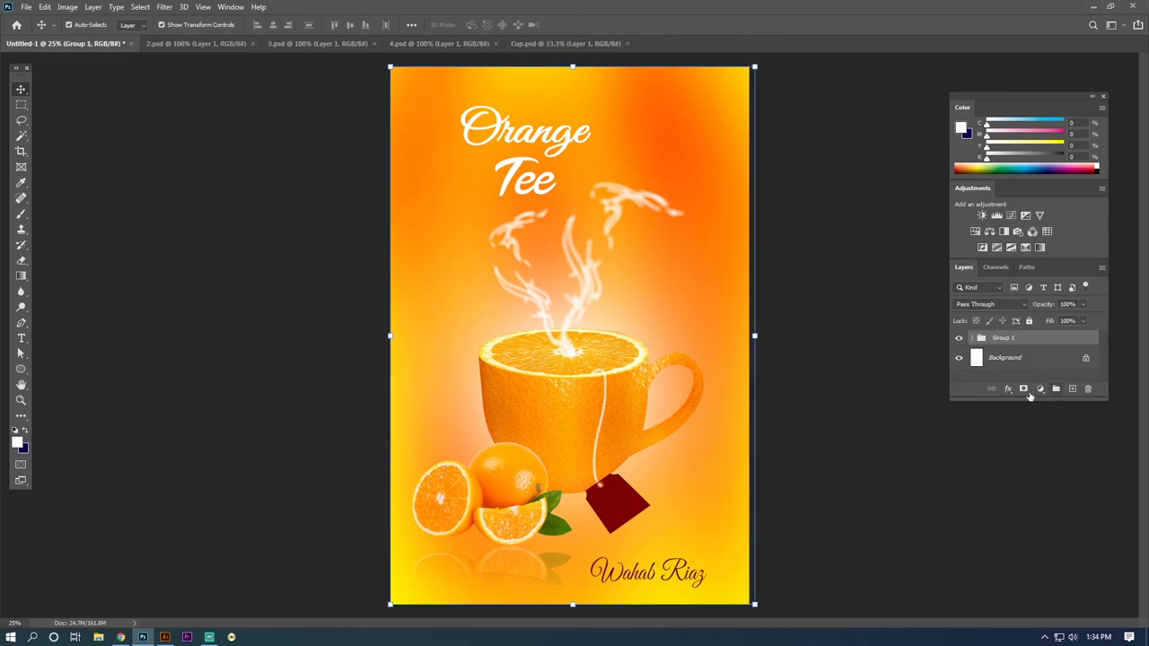
left_click(895, 417)
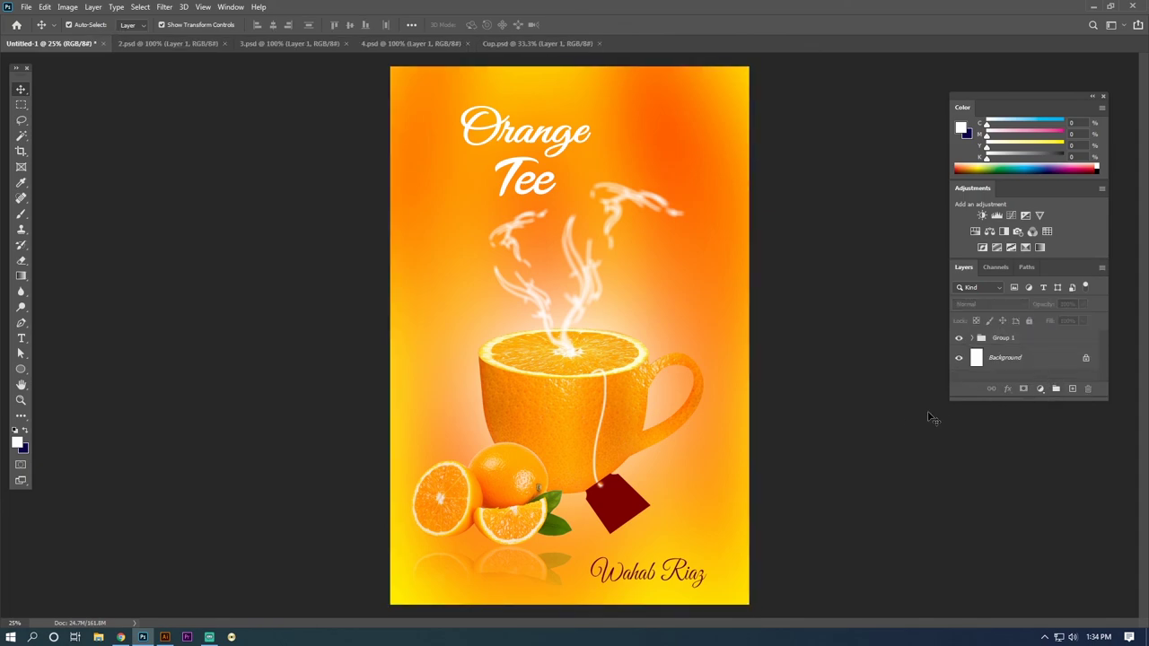